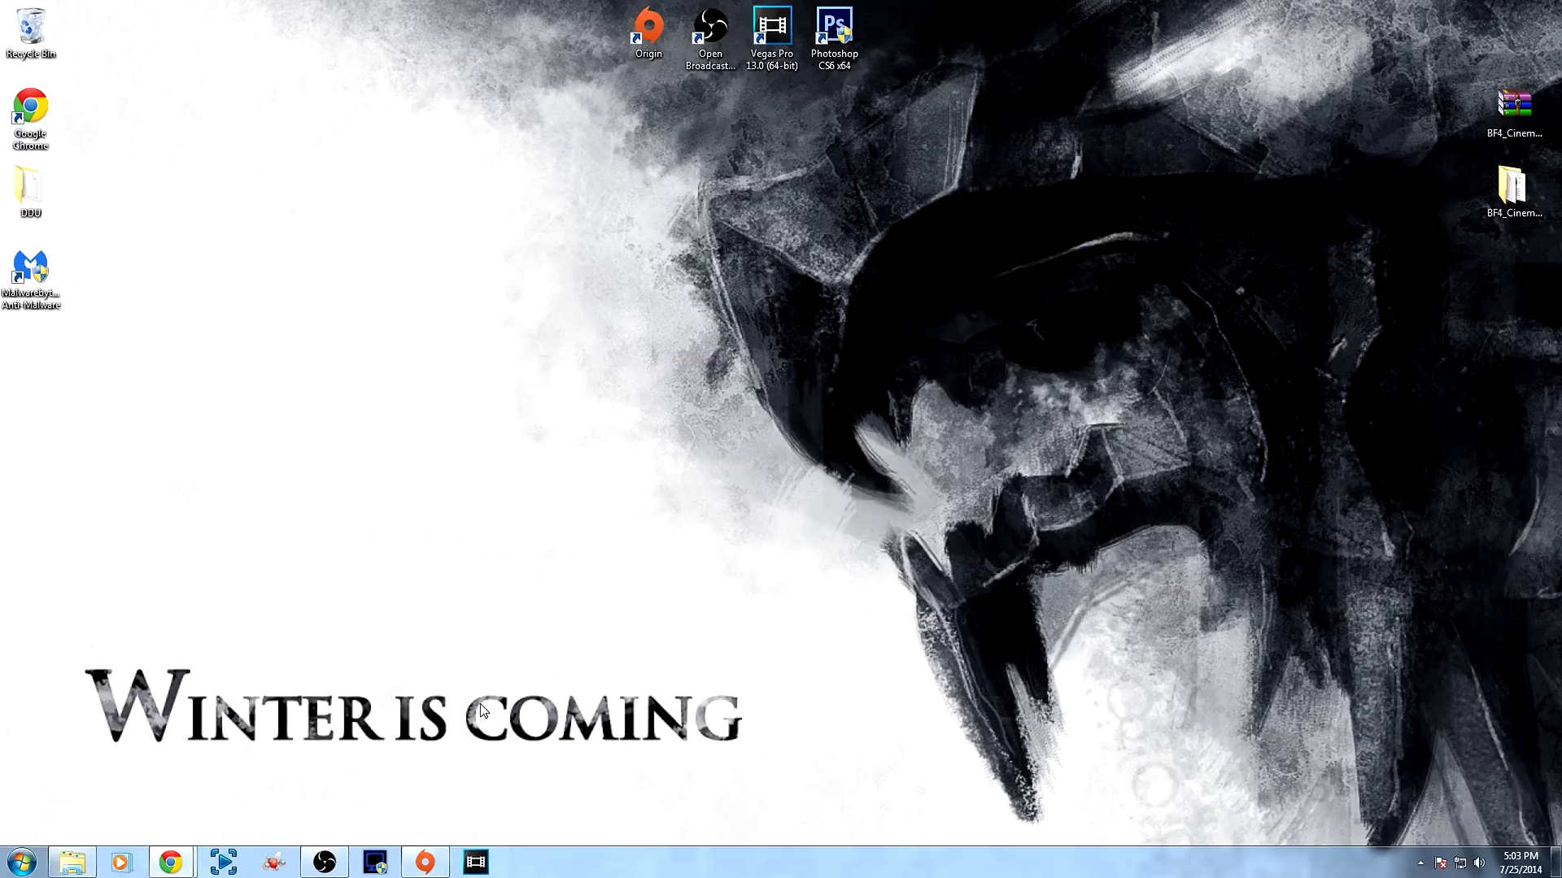
Look over the Battlefield 4 expansion tiles in Origin, then bring up Battlelog's Multiplayer History page
{"action": "left_click", "coordinate": [426, 863]}
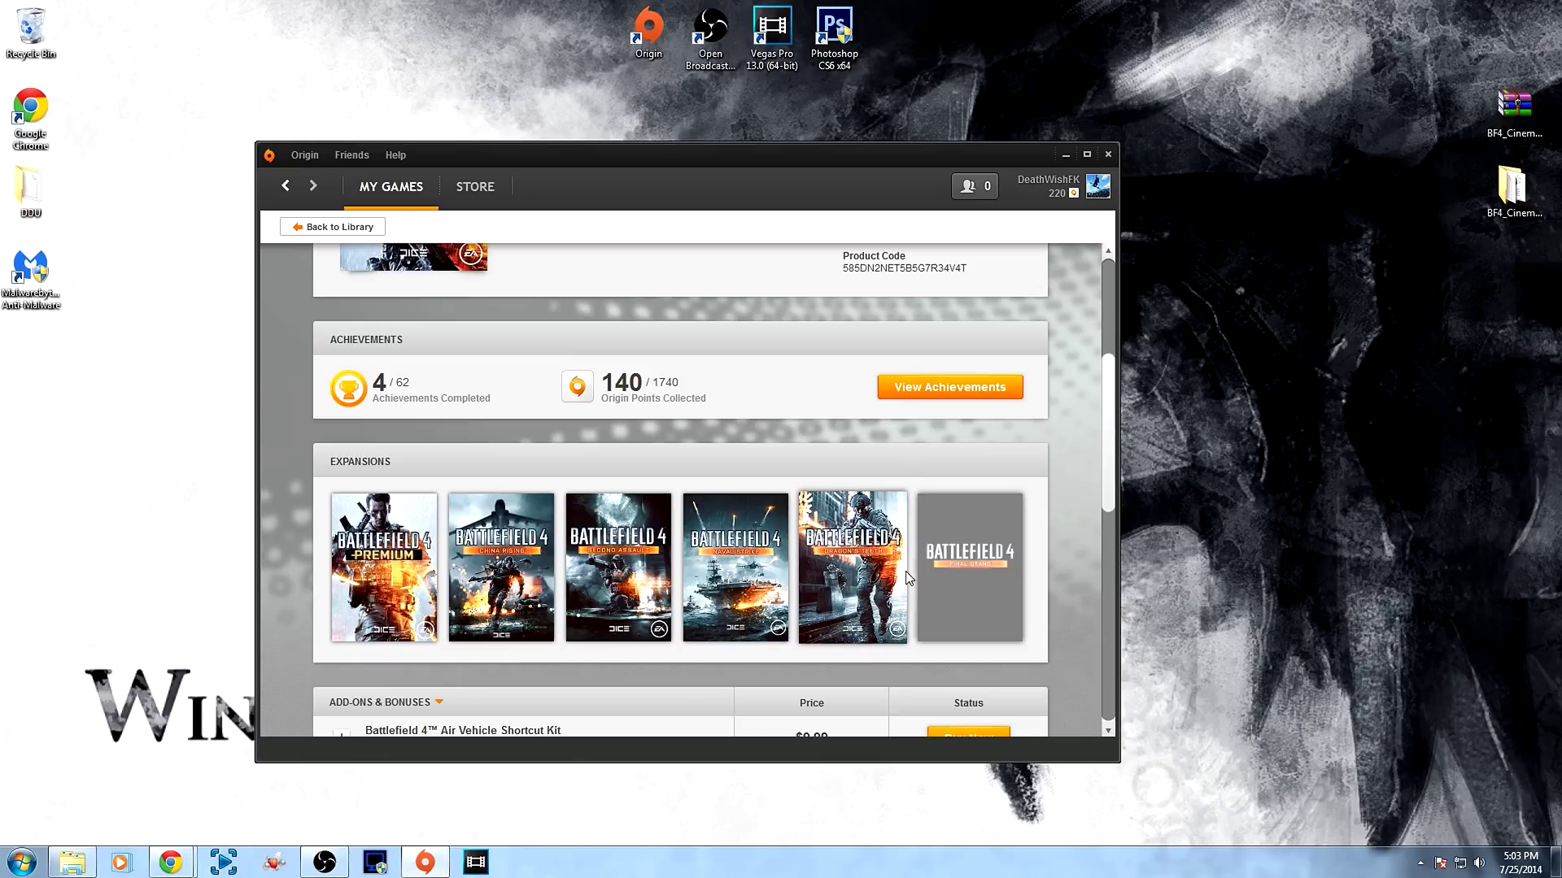
{"action": "mouse_move", "coordinate": [879, 511]}
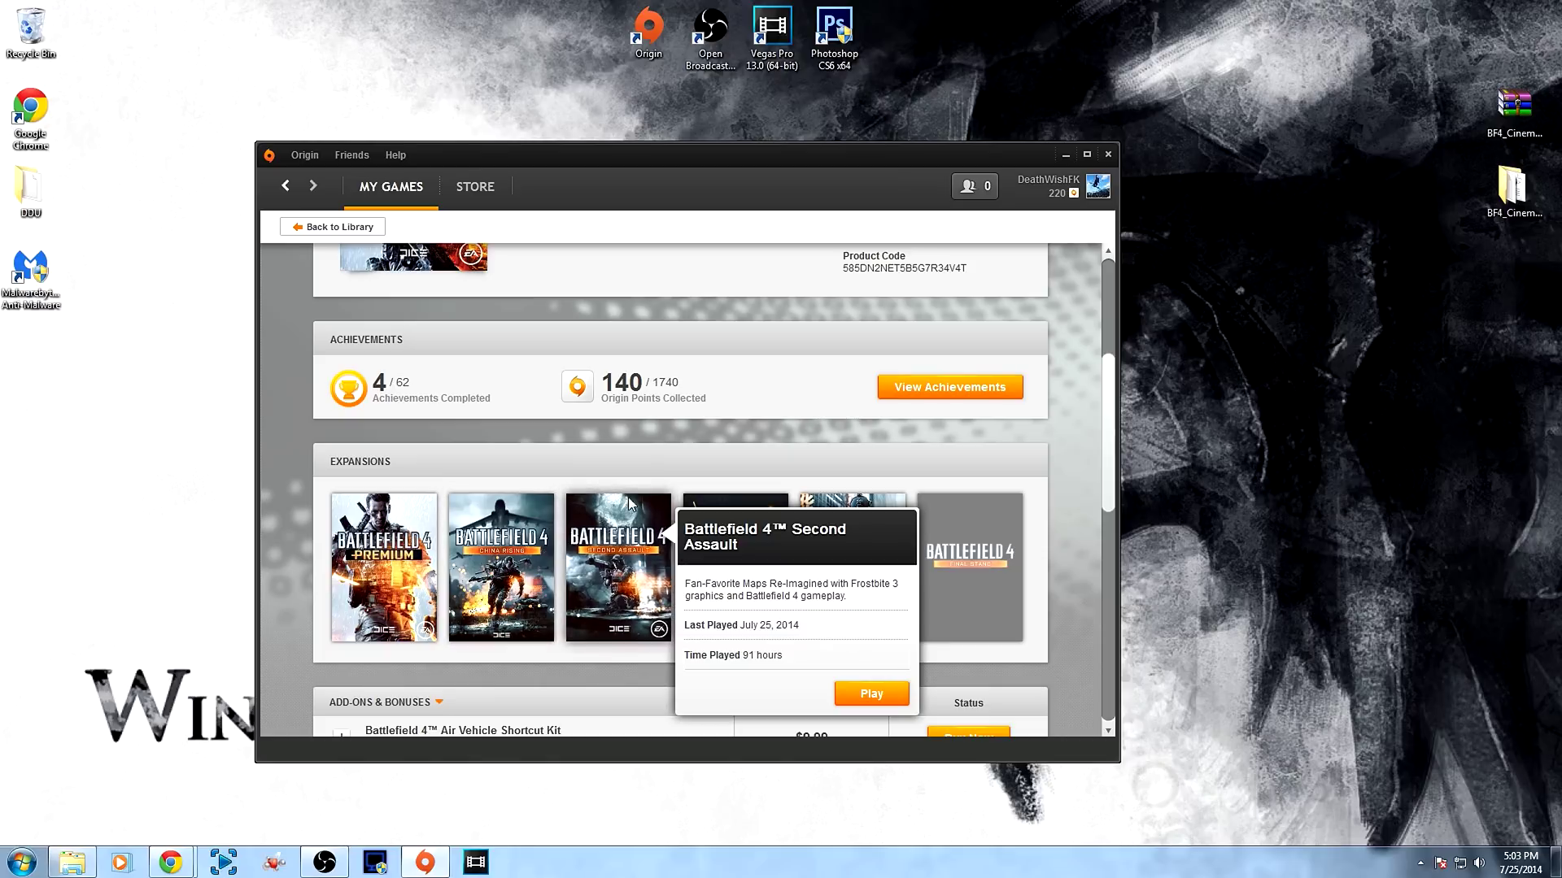
{"action": "mouse_move", "coordinate": [719, 512]}
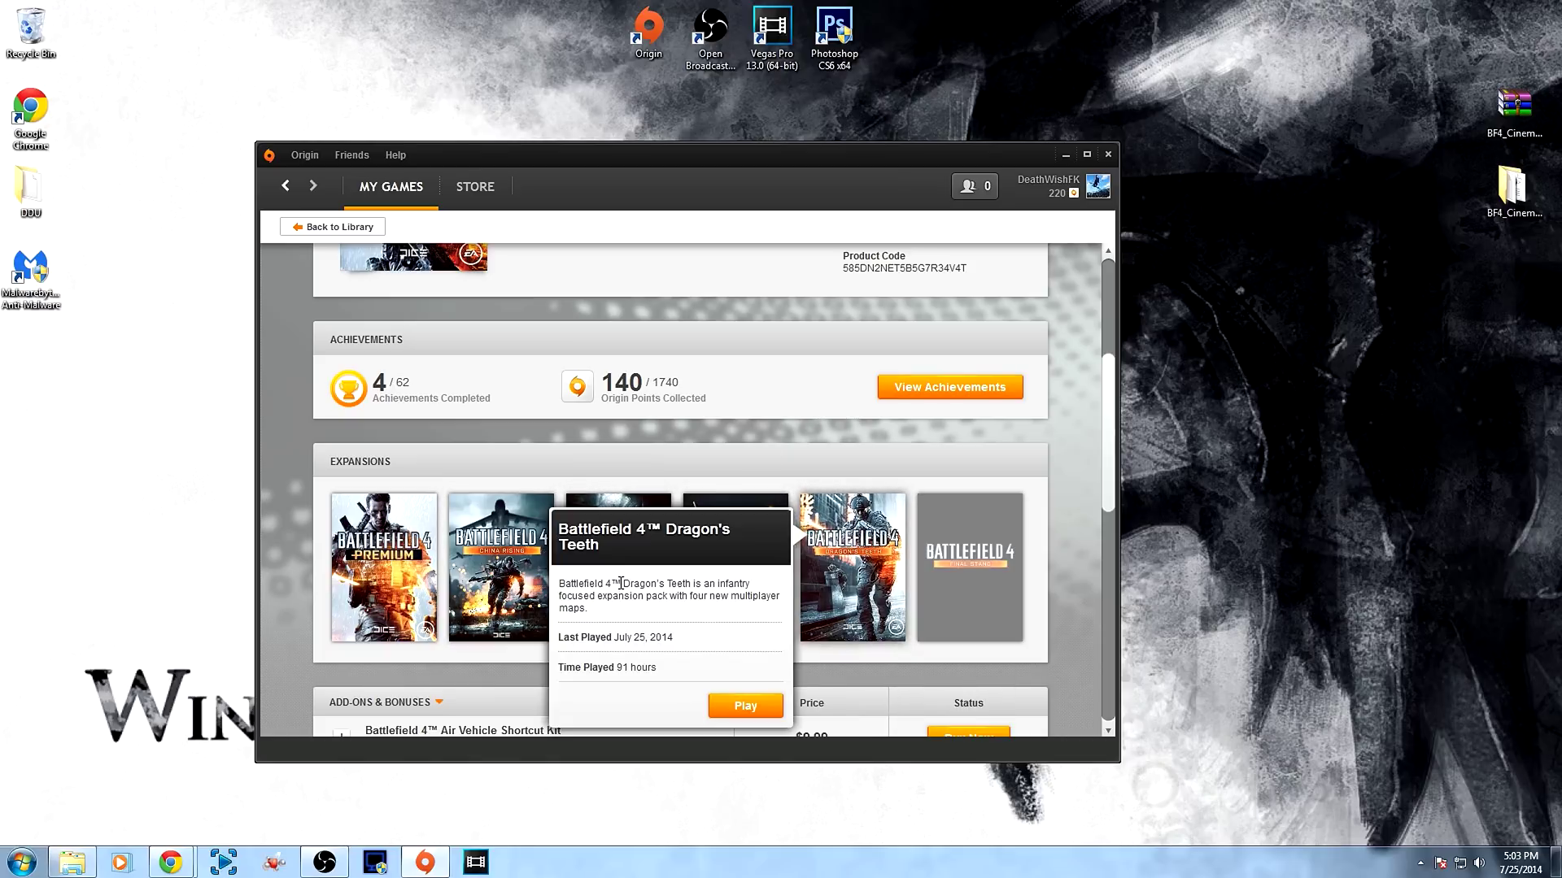
{"action": "mouse_move", "coordinate": [171, 862]}
{"action": "left_click", "coordinate": [241, 800]}
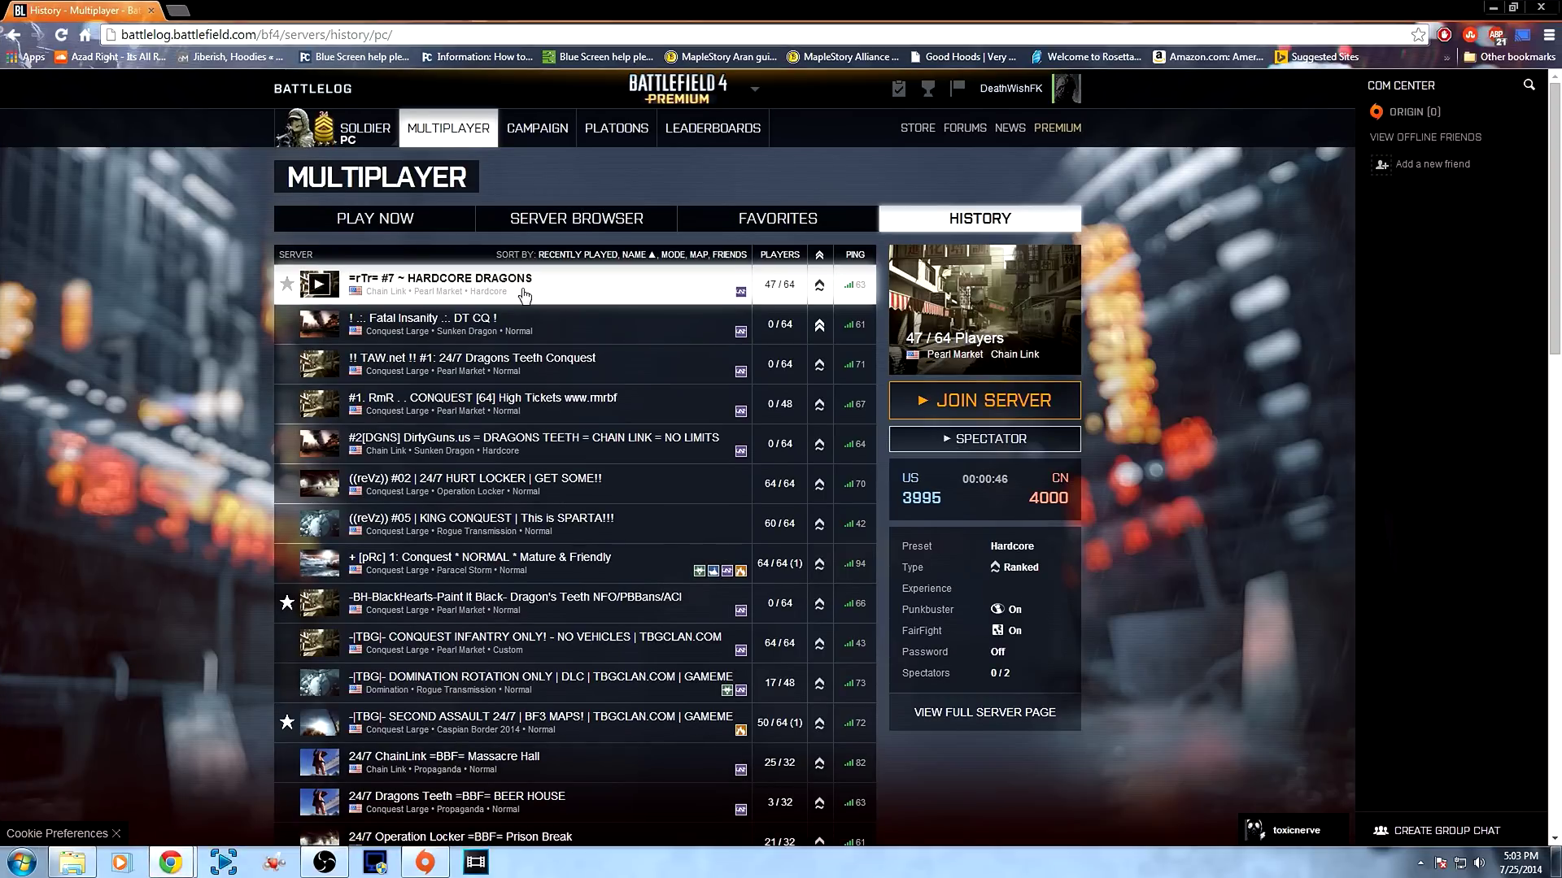
Try joining HARDCORE DRAGONS, check Origin, then return to the Dragon's Teeth install notice
{"action": "mouse_move", "coordinate": [744, 298]}
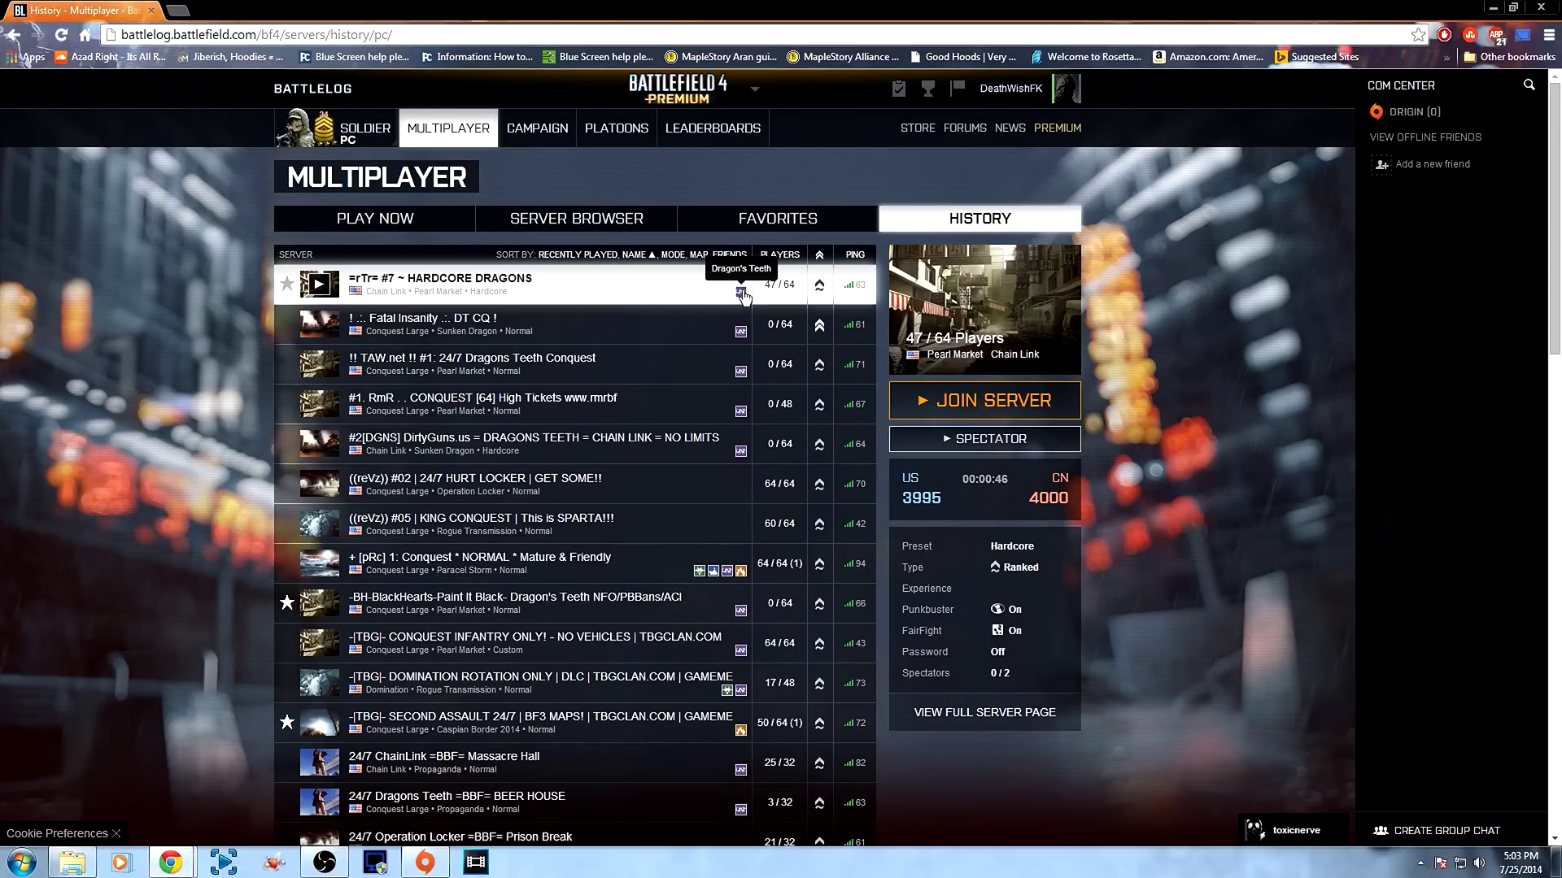
{"action": "left_click", "coordinate": [1012, 411]}
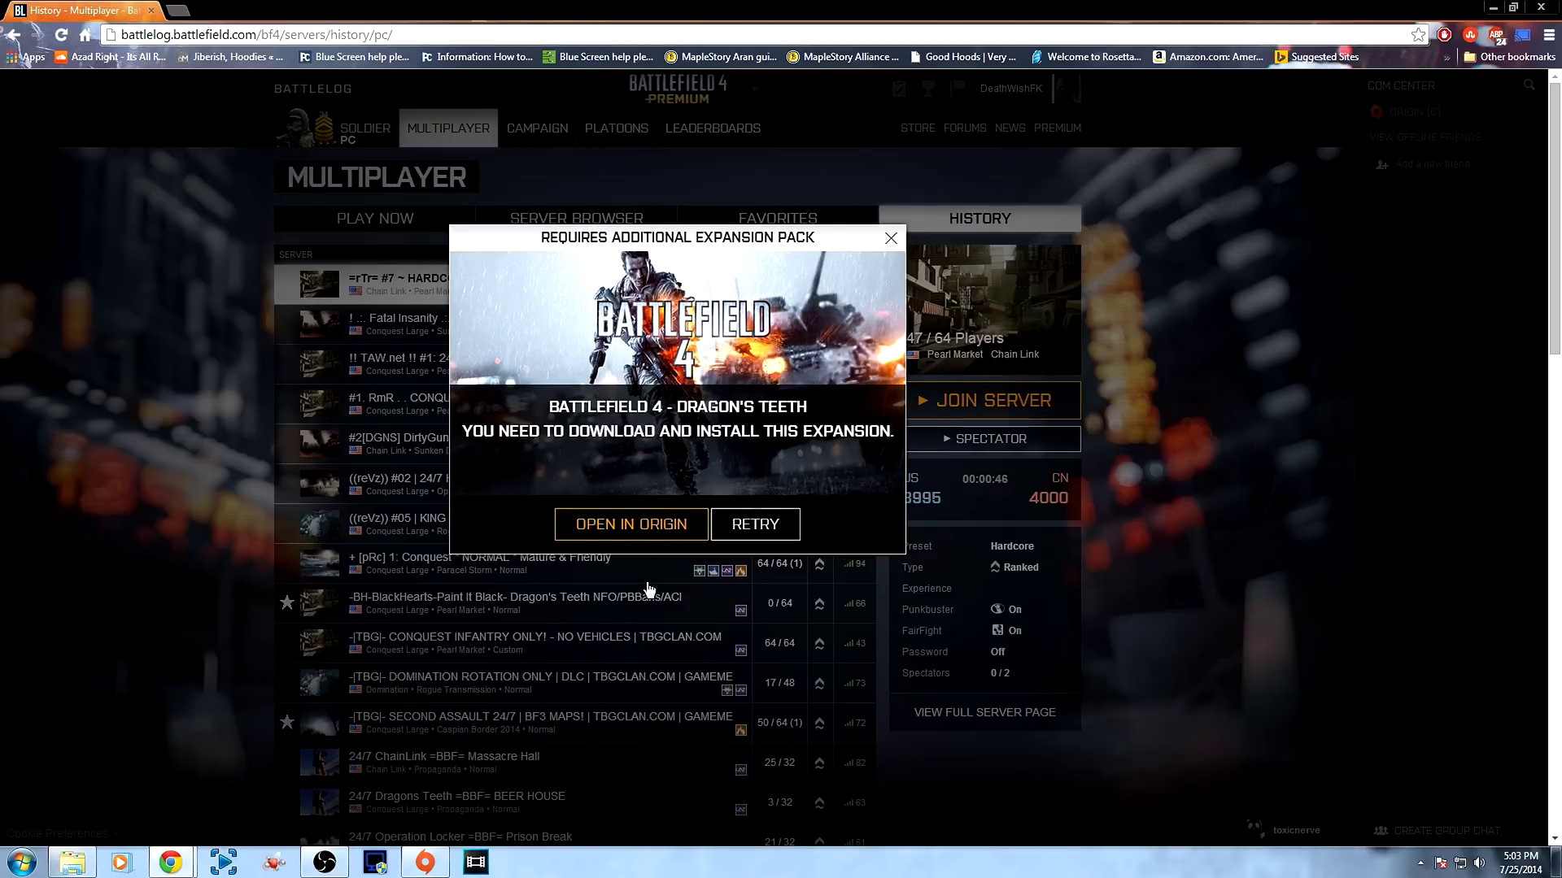
{"action": "left_click", "coordinate": [445, 865]}
{"action": "mouse_move", "coordinate": [890, 553]}
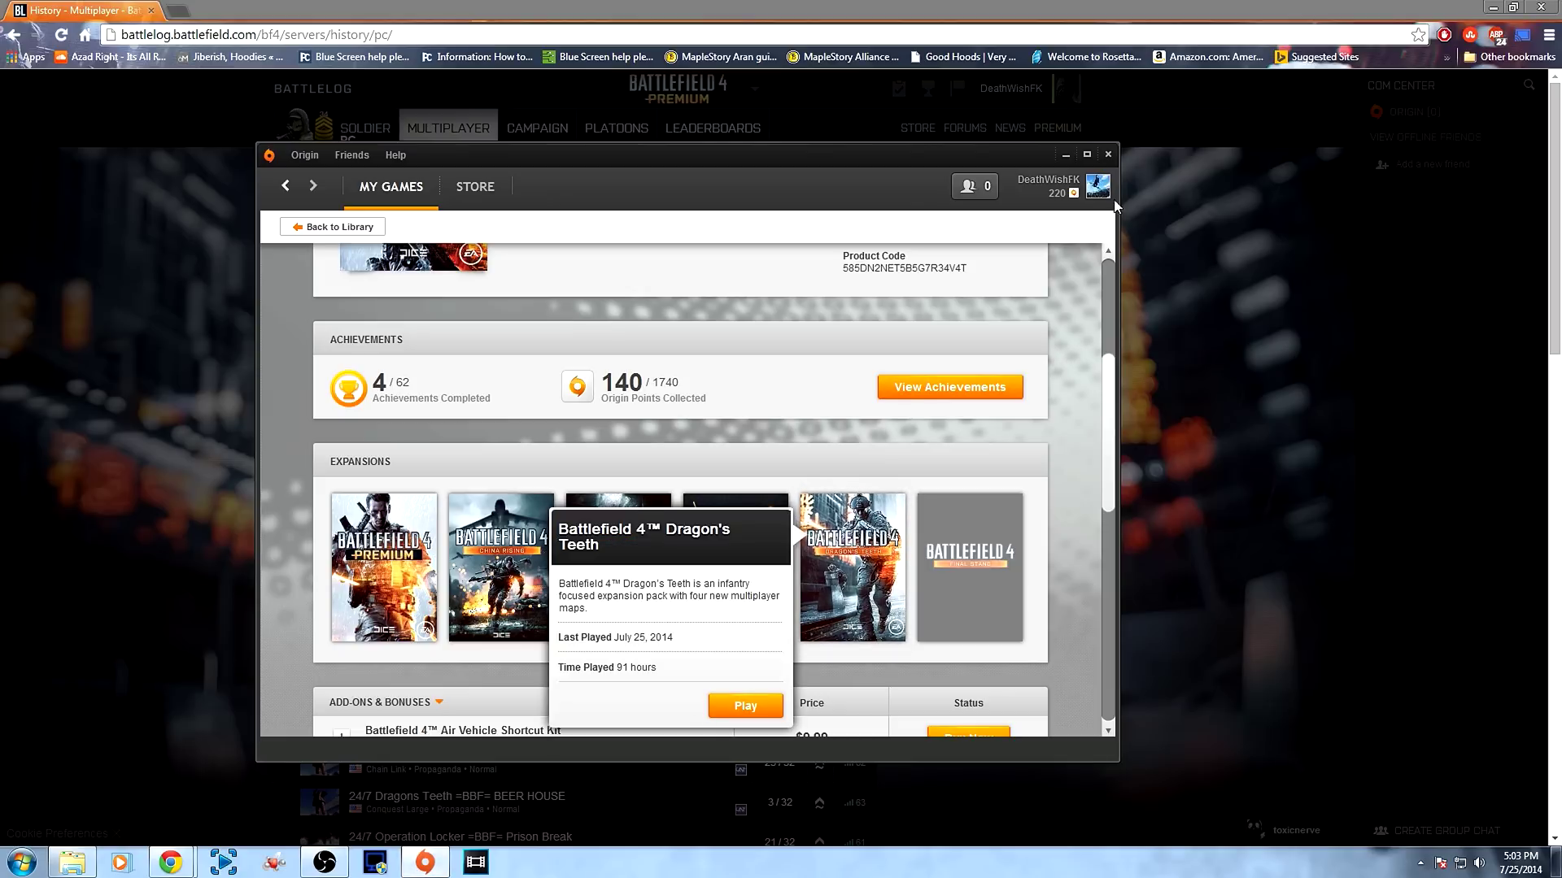
{"action": "left_click", "coordinate": [1067, 156]}
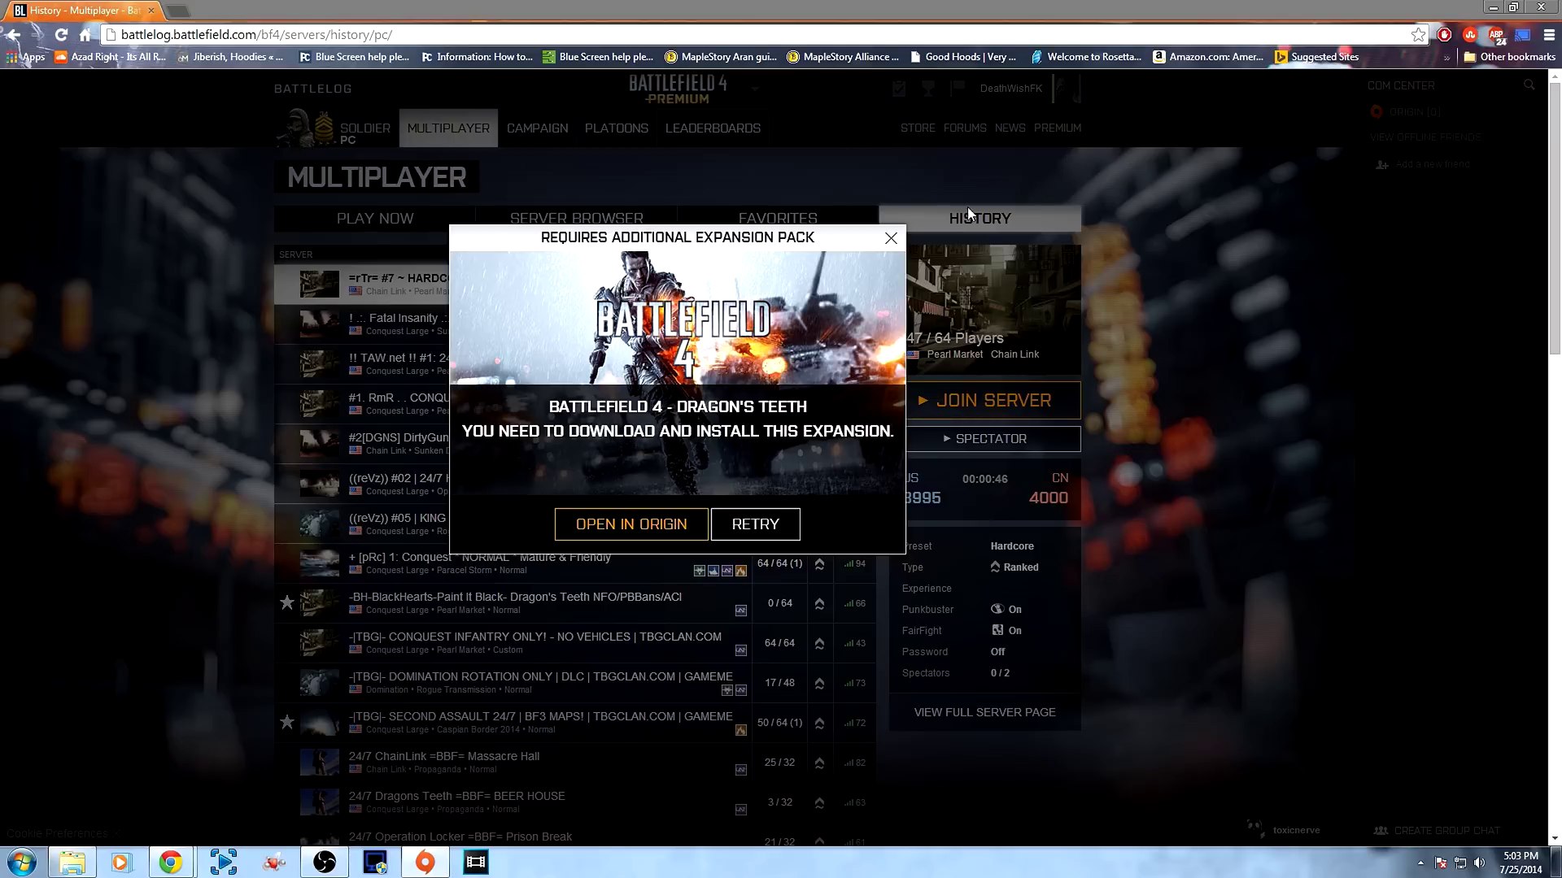
Close the Dragon's Teeth warning and start regedit from the Start menu search
{"action": "left_click", "coordinate": [891, 241]}
{"action": "left_click", "coordinate": [29, 867]}
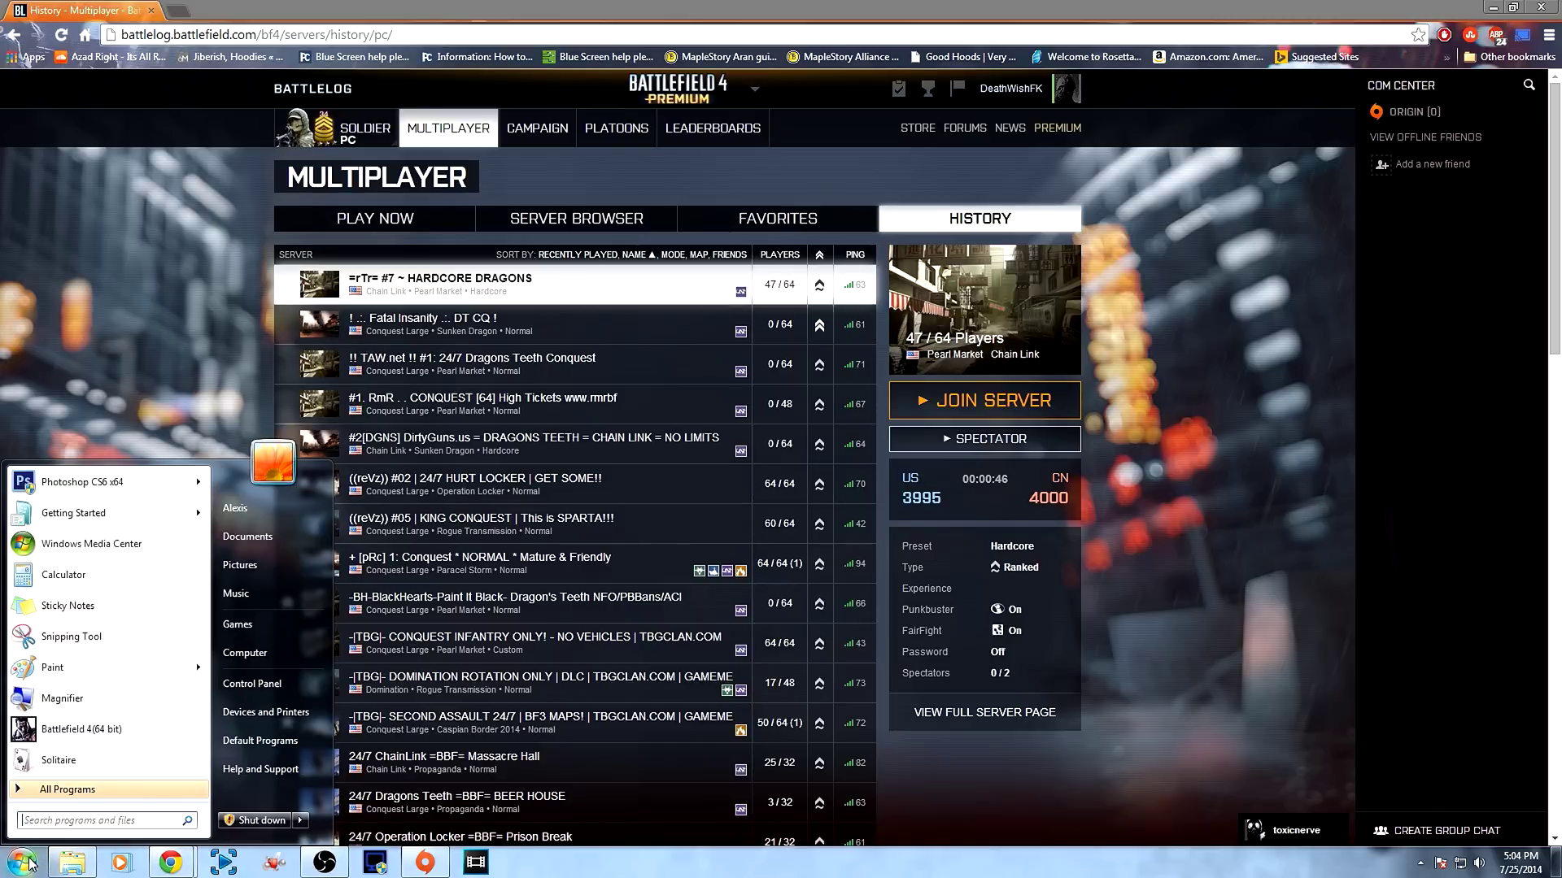
{"action": "type", "text": "reg"}
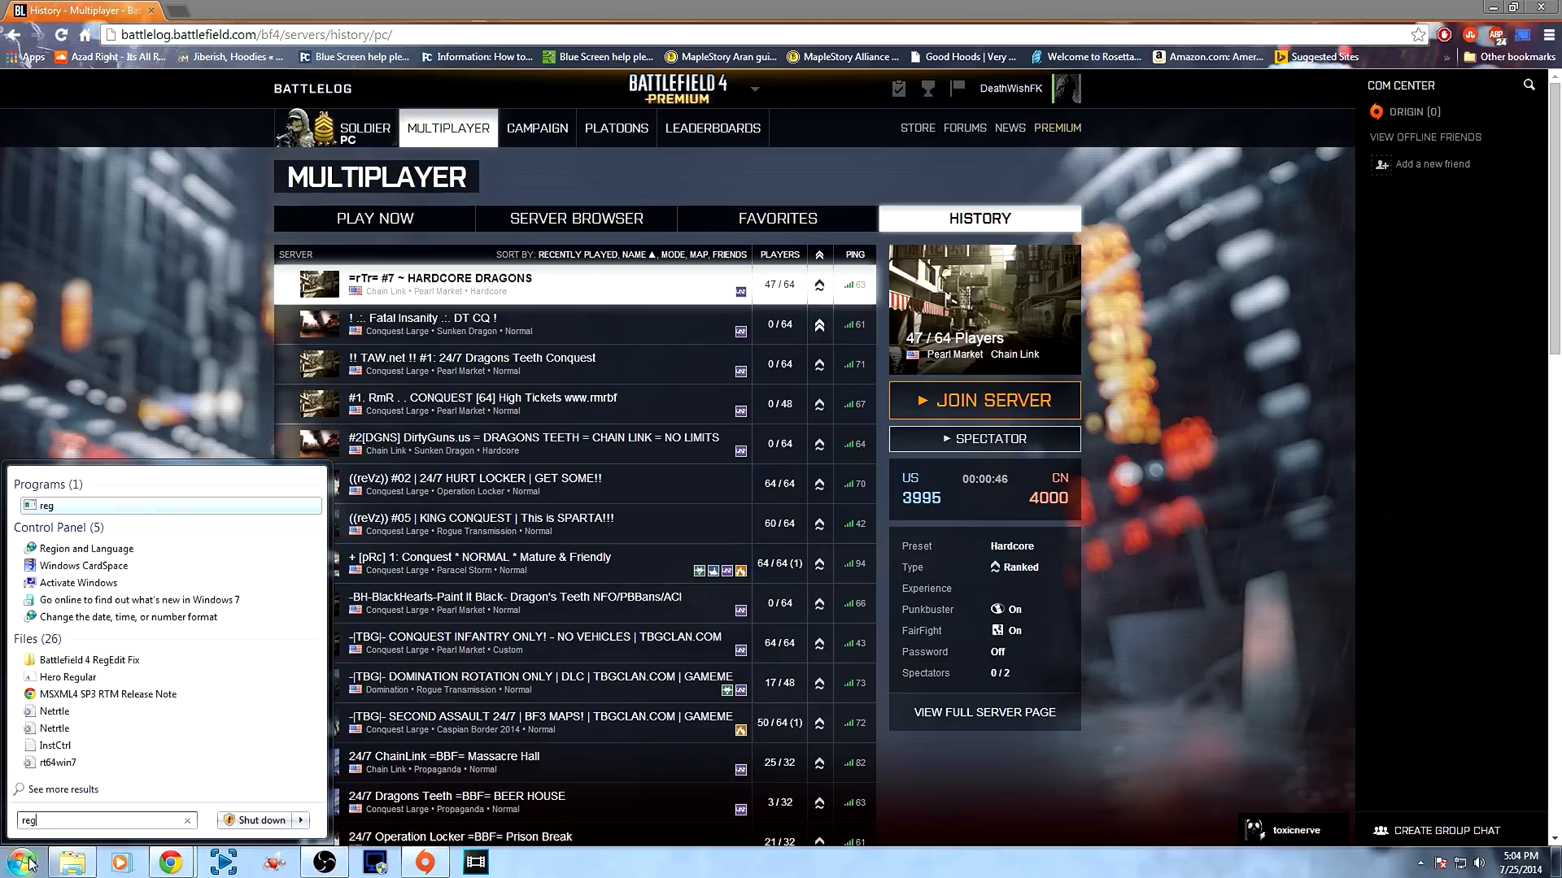
{"action": "type", "text": "edit"}
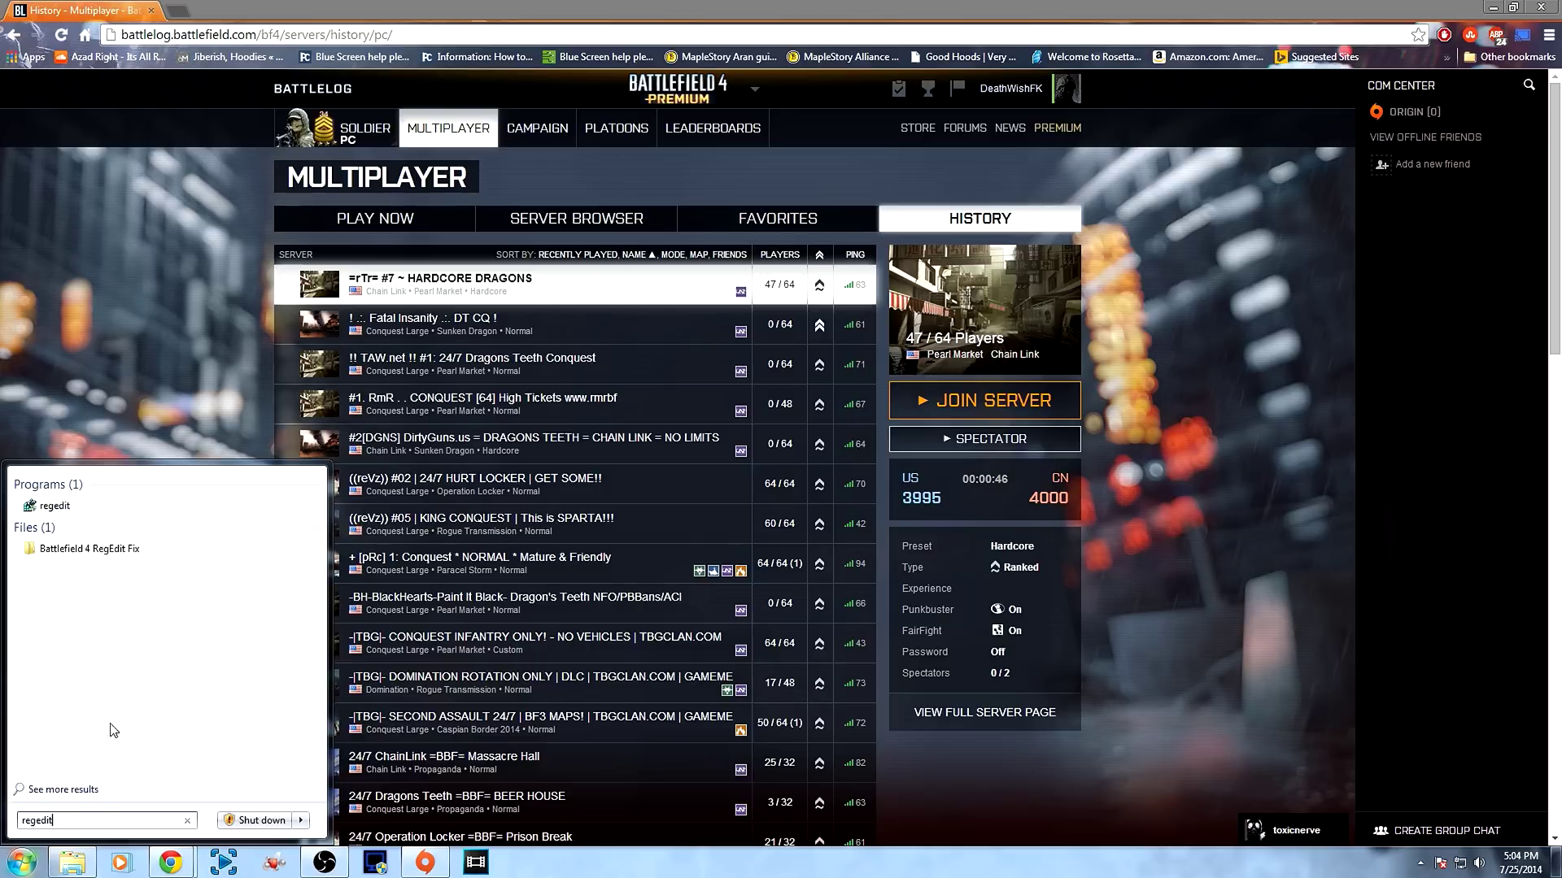
{"action": "left_click", "coordinate": [58, 505]}
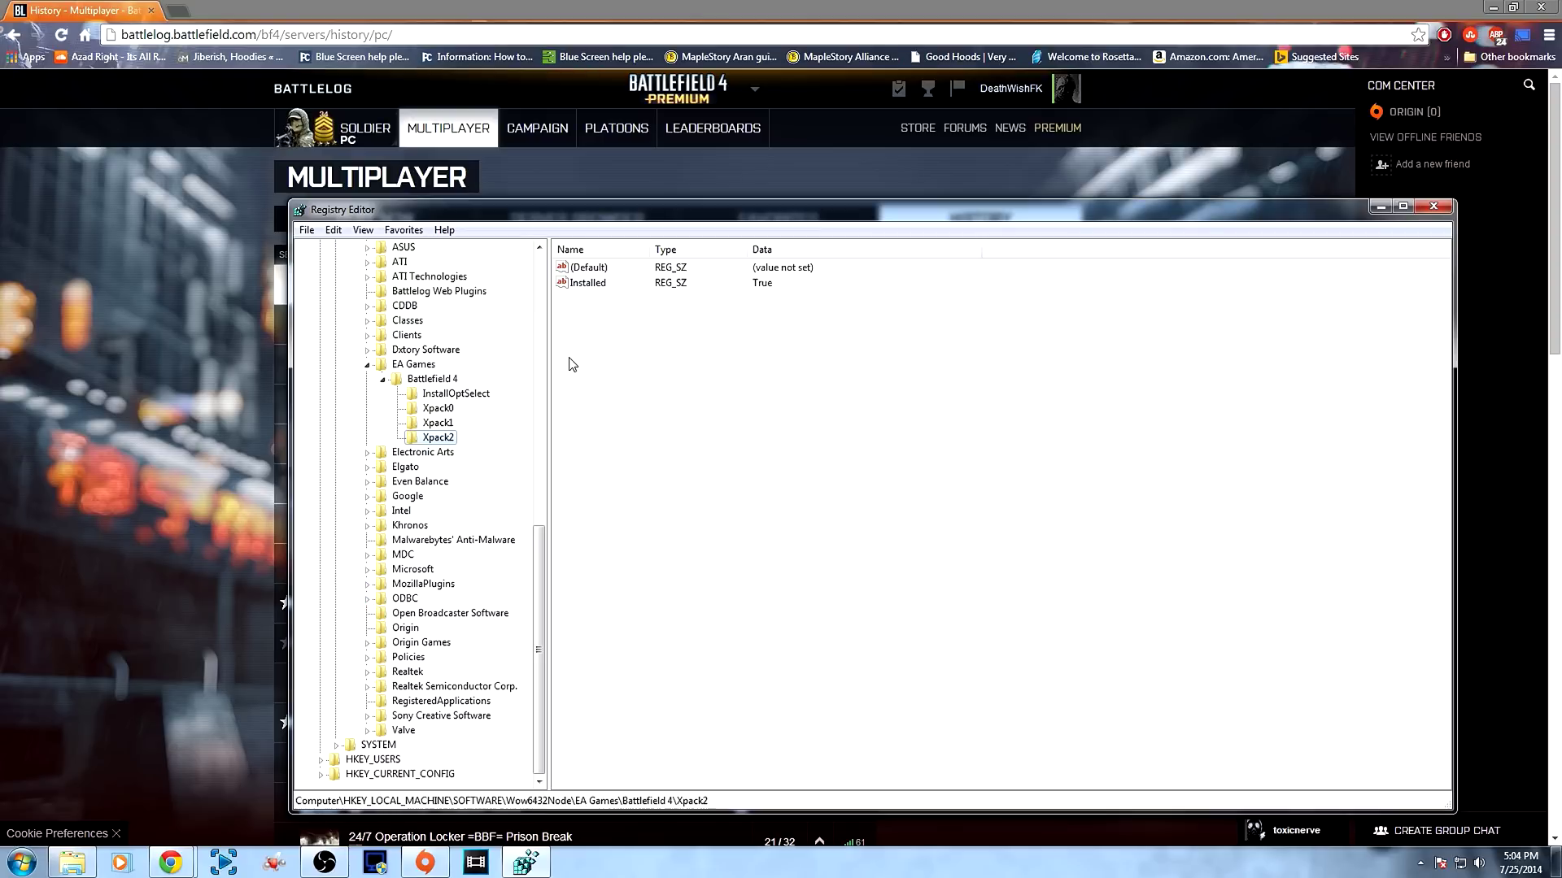
Browse to HKLM\SOFTWARE\Wow6432Node\EA Games\Battlefield 4 and view Xpack0's Installed = True value
{"action": "left_click", "coordinate": [541, 316]}
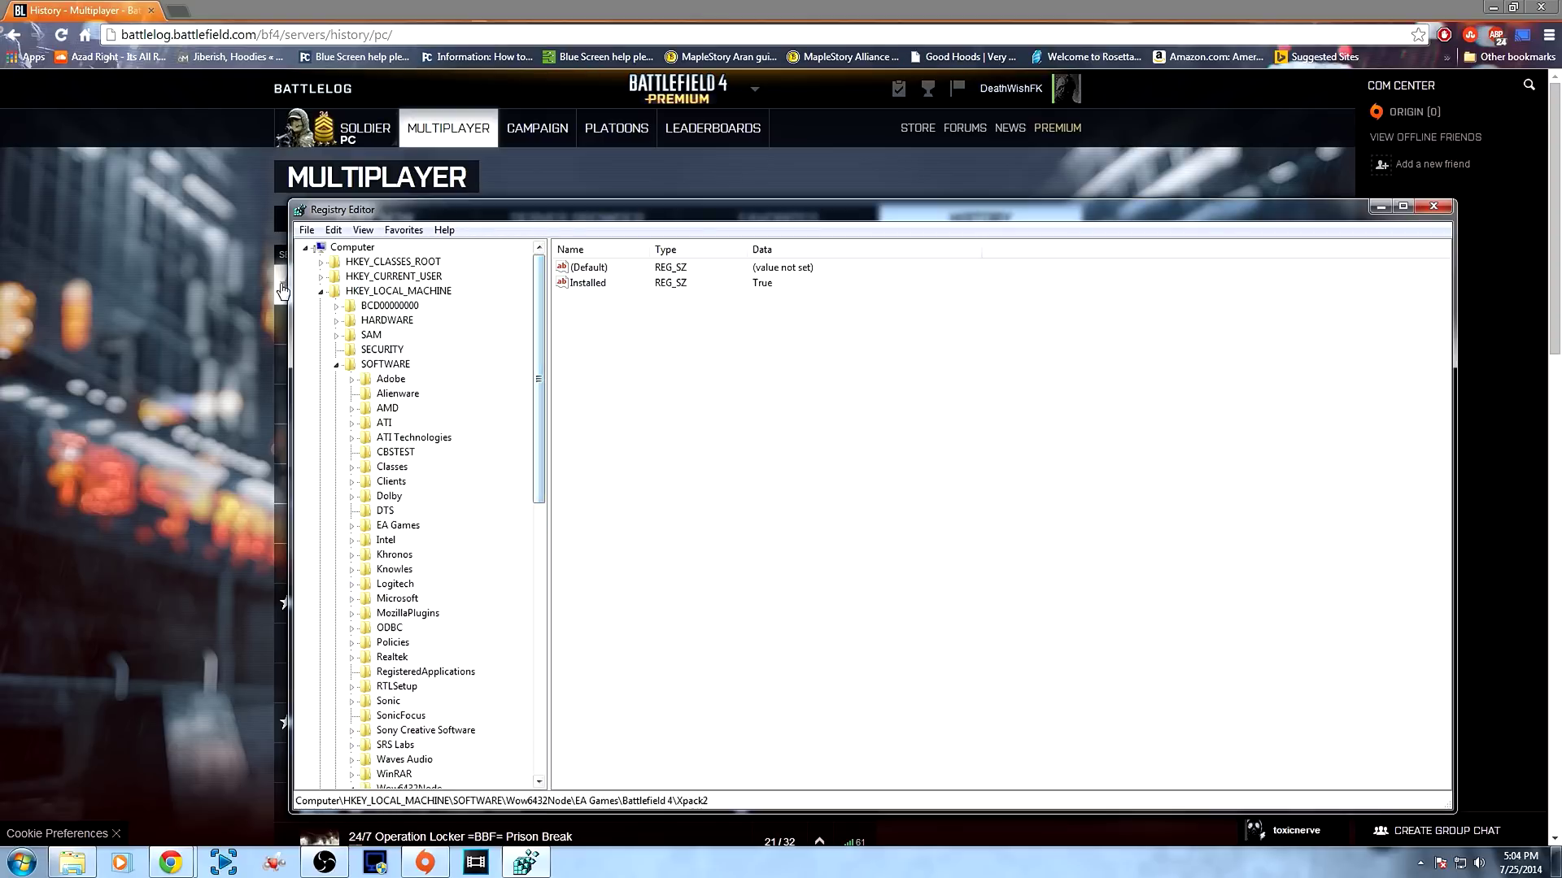
{"action": "left_click", "coordinate": [366, 294]}
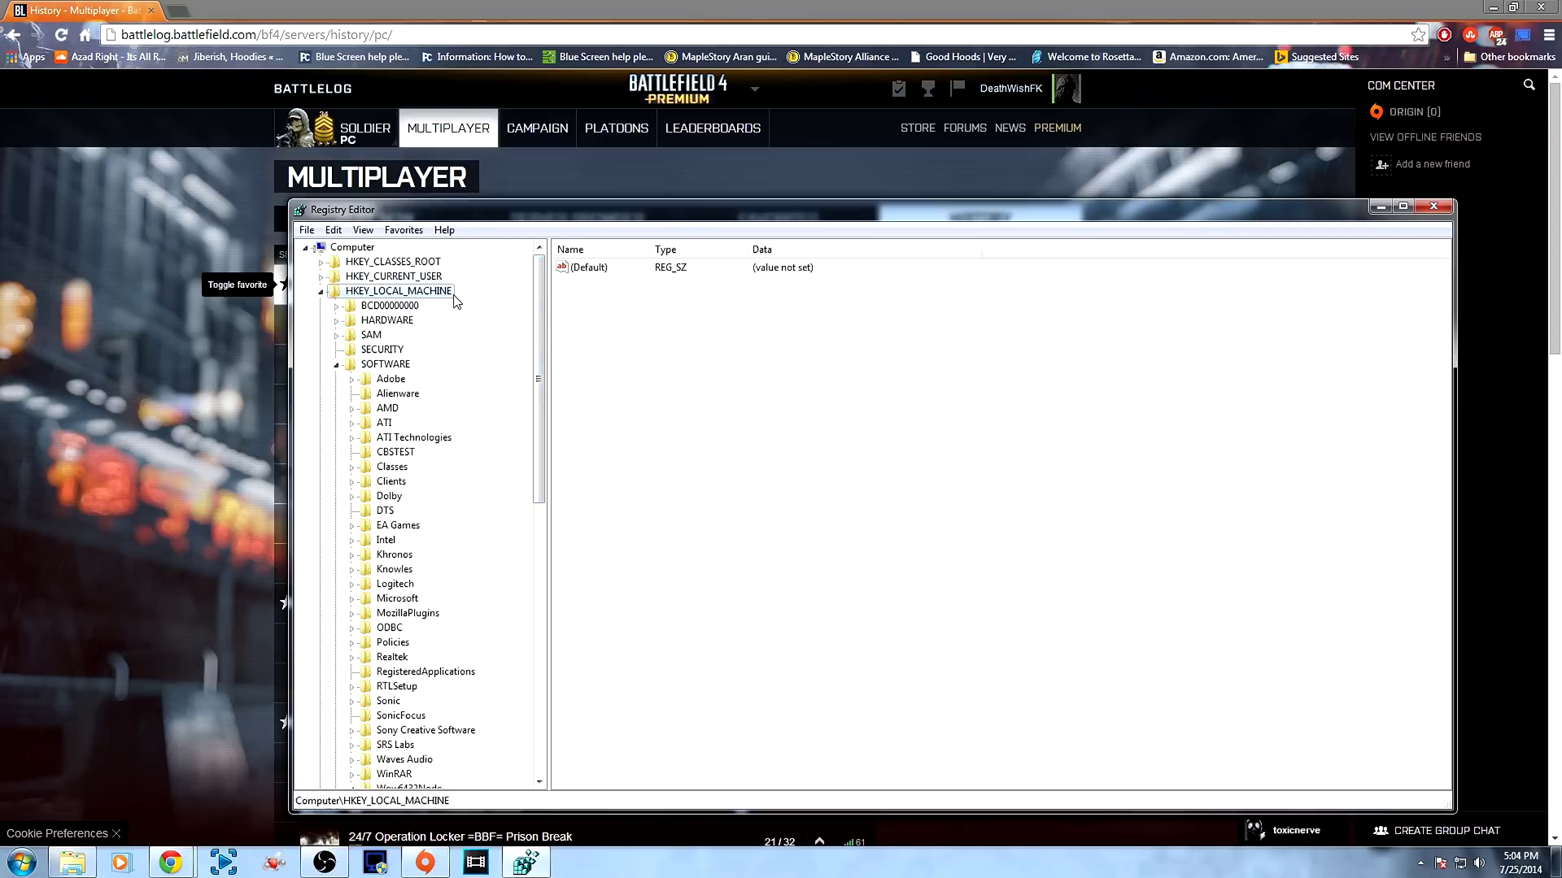
{"action": "left_click", "coordinate": [379, 365]}
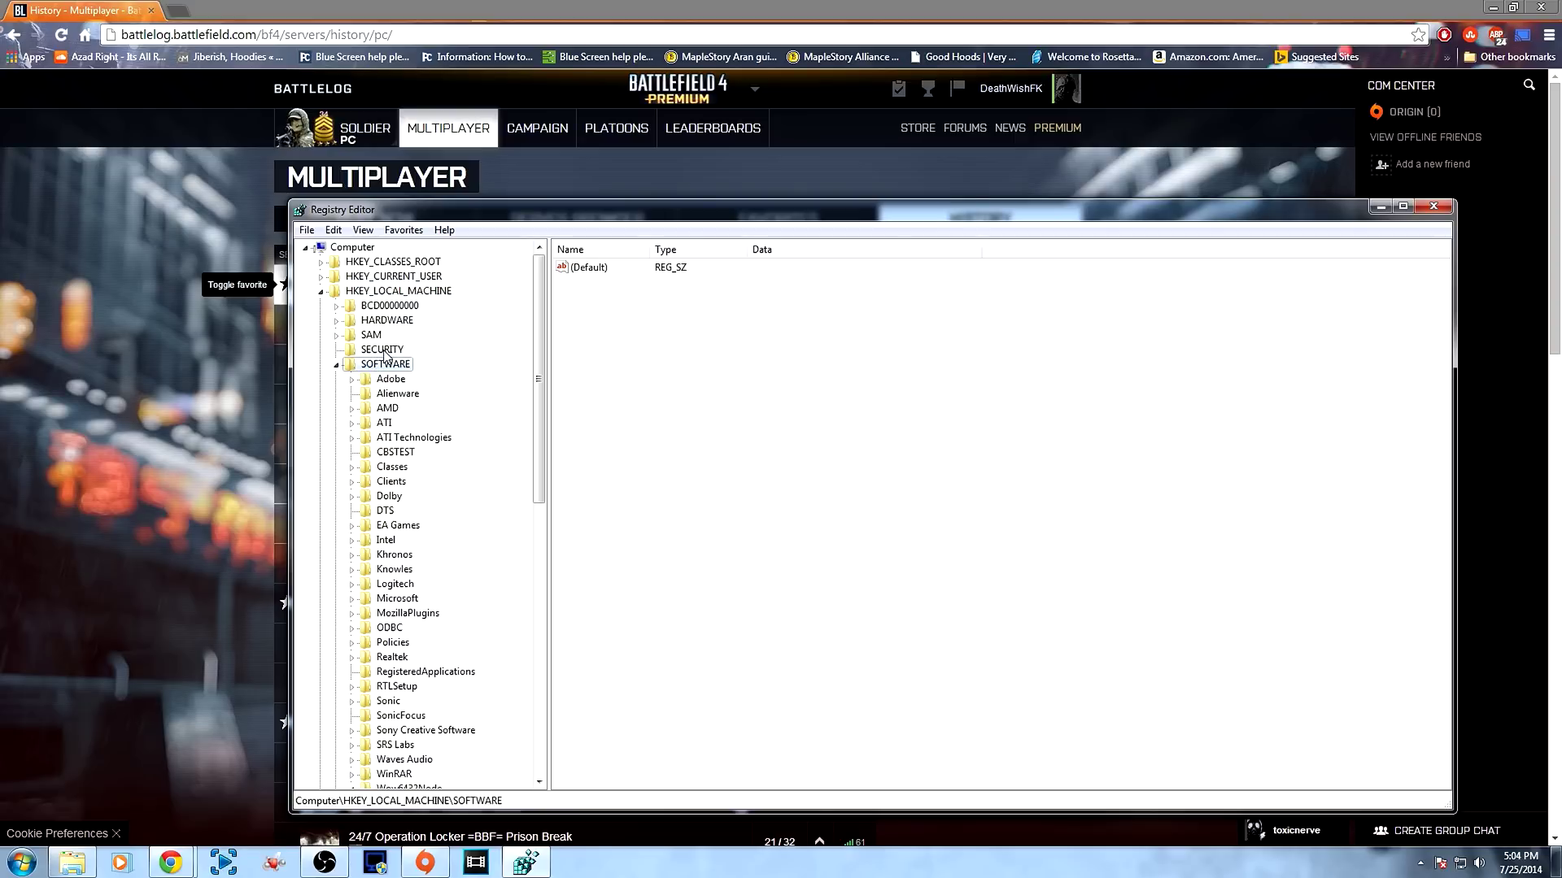
{"action": "scroll", "coordinate": [421, 383], "scroll_direction": "down", "scroll_amount": 8}
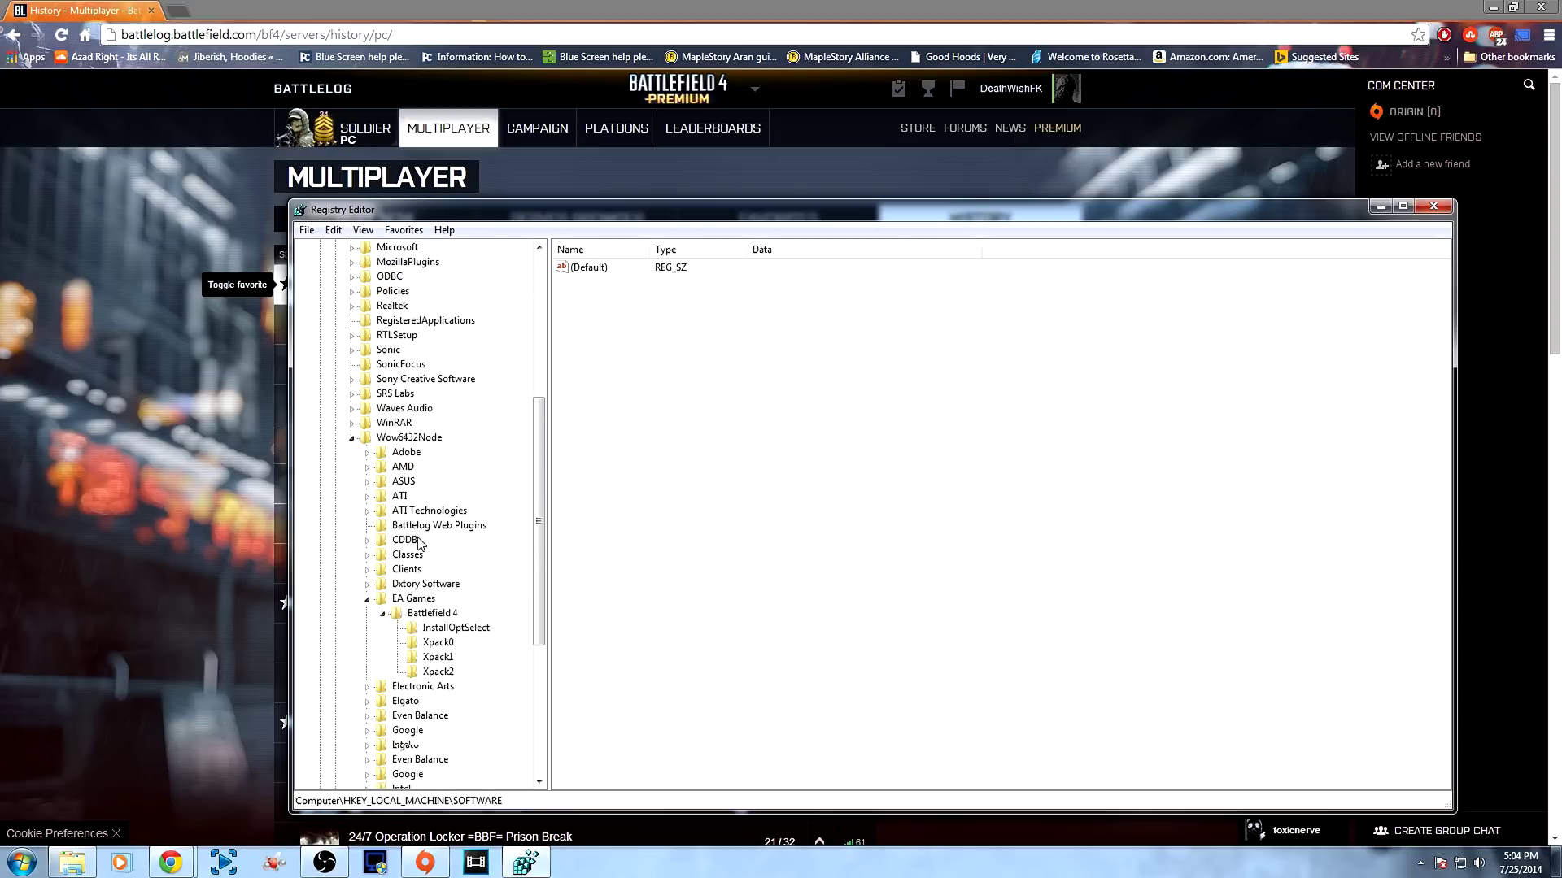
{"action": "scroll", "coordinate": [421, 543], "scroll_direction": "down", "scroll_amount": 1}
{"action": "left_click", "coordinate": [411, 394]}
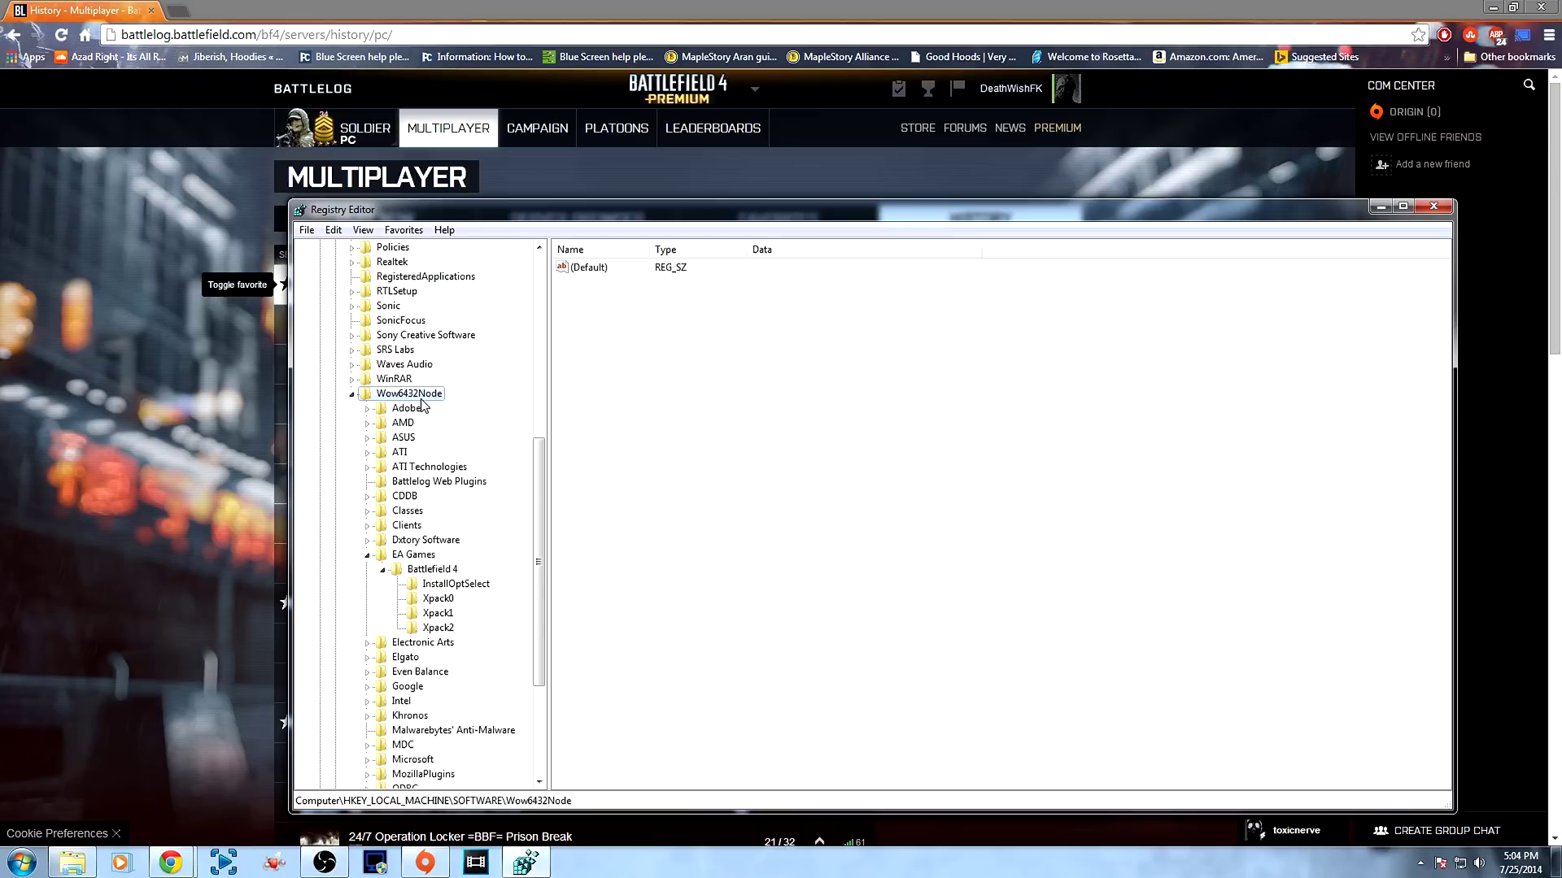
{"action": "scroll", "coordinate": [421, 404], "scroll_direction": "down", "scroll_amount": 3}
{"action": "left_click", "coordinate": [414, 423]}
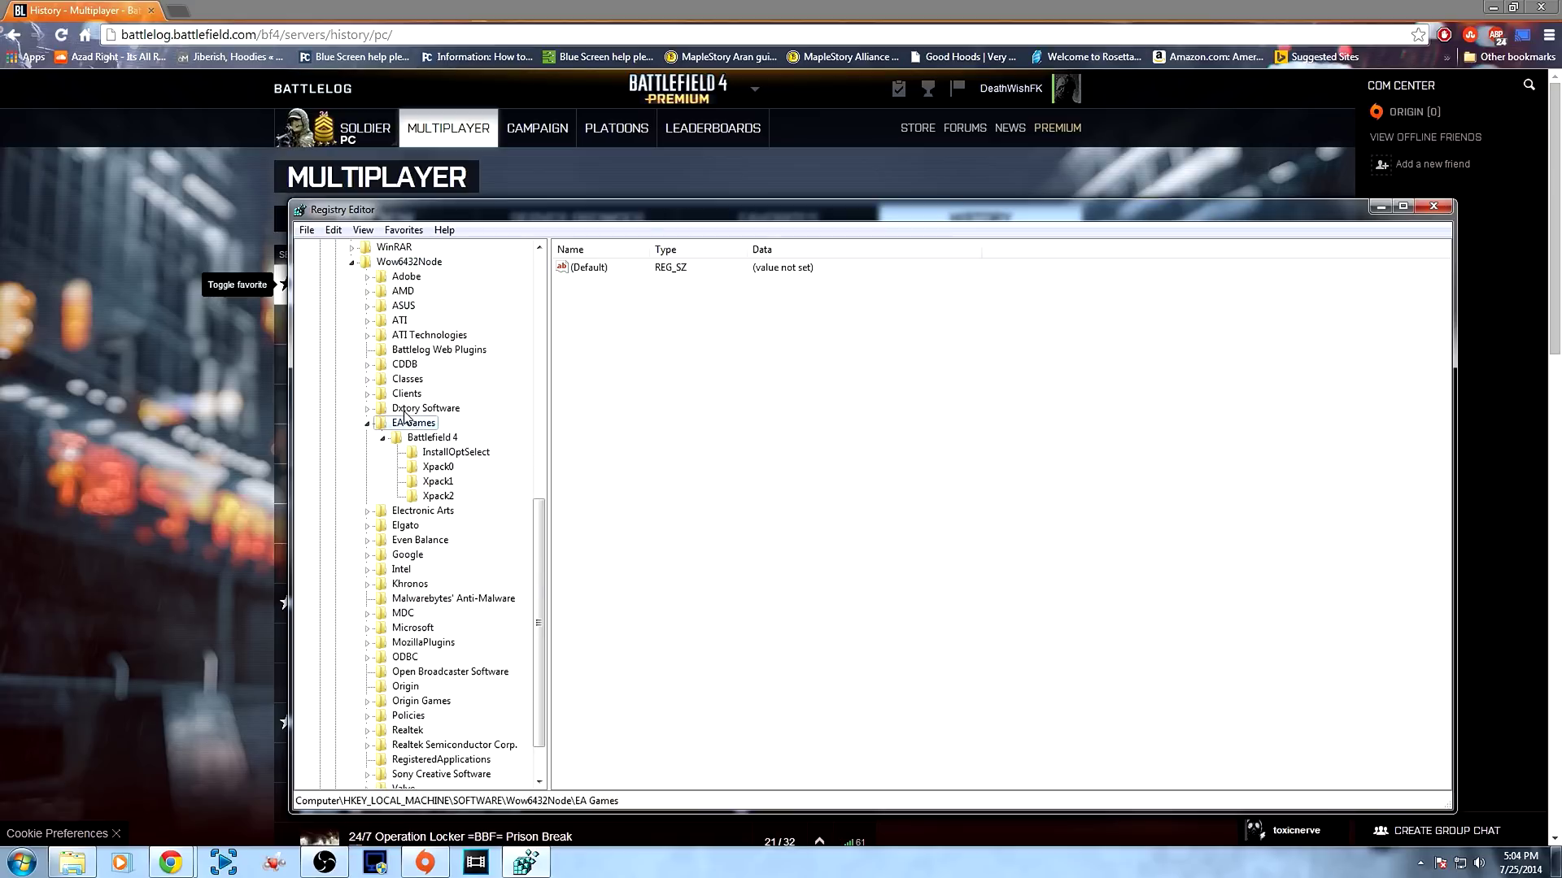
{"action": "left_click", "coordinate": [422, 440]}
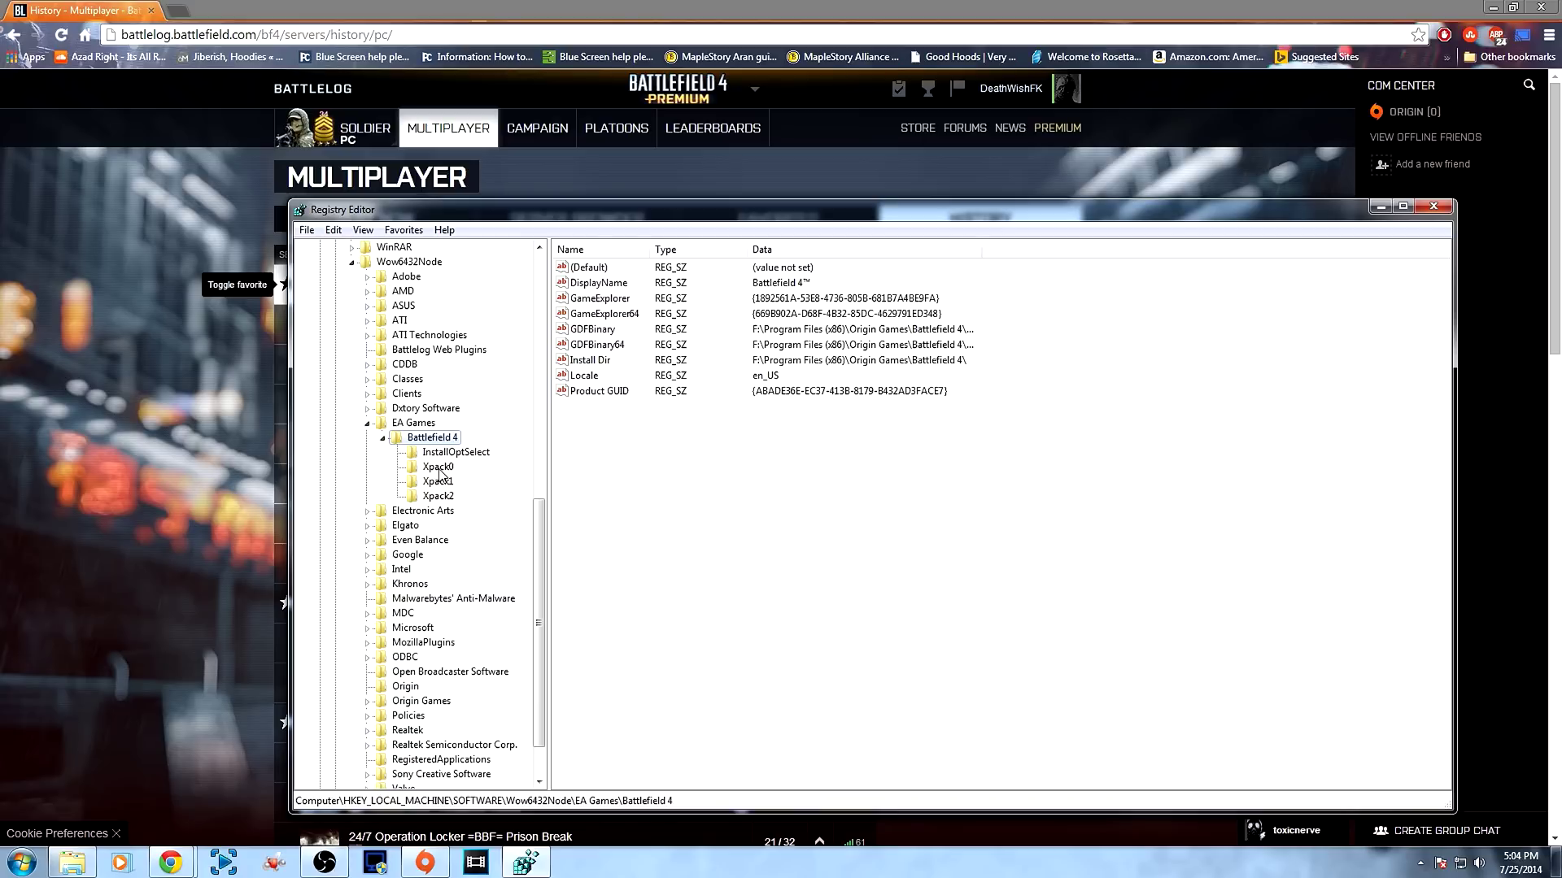
{"action": "left_click", "coordinate": [438, 467]}
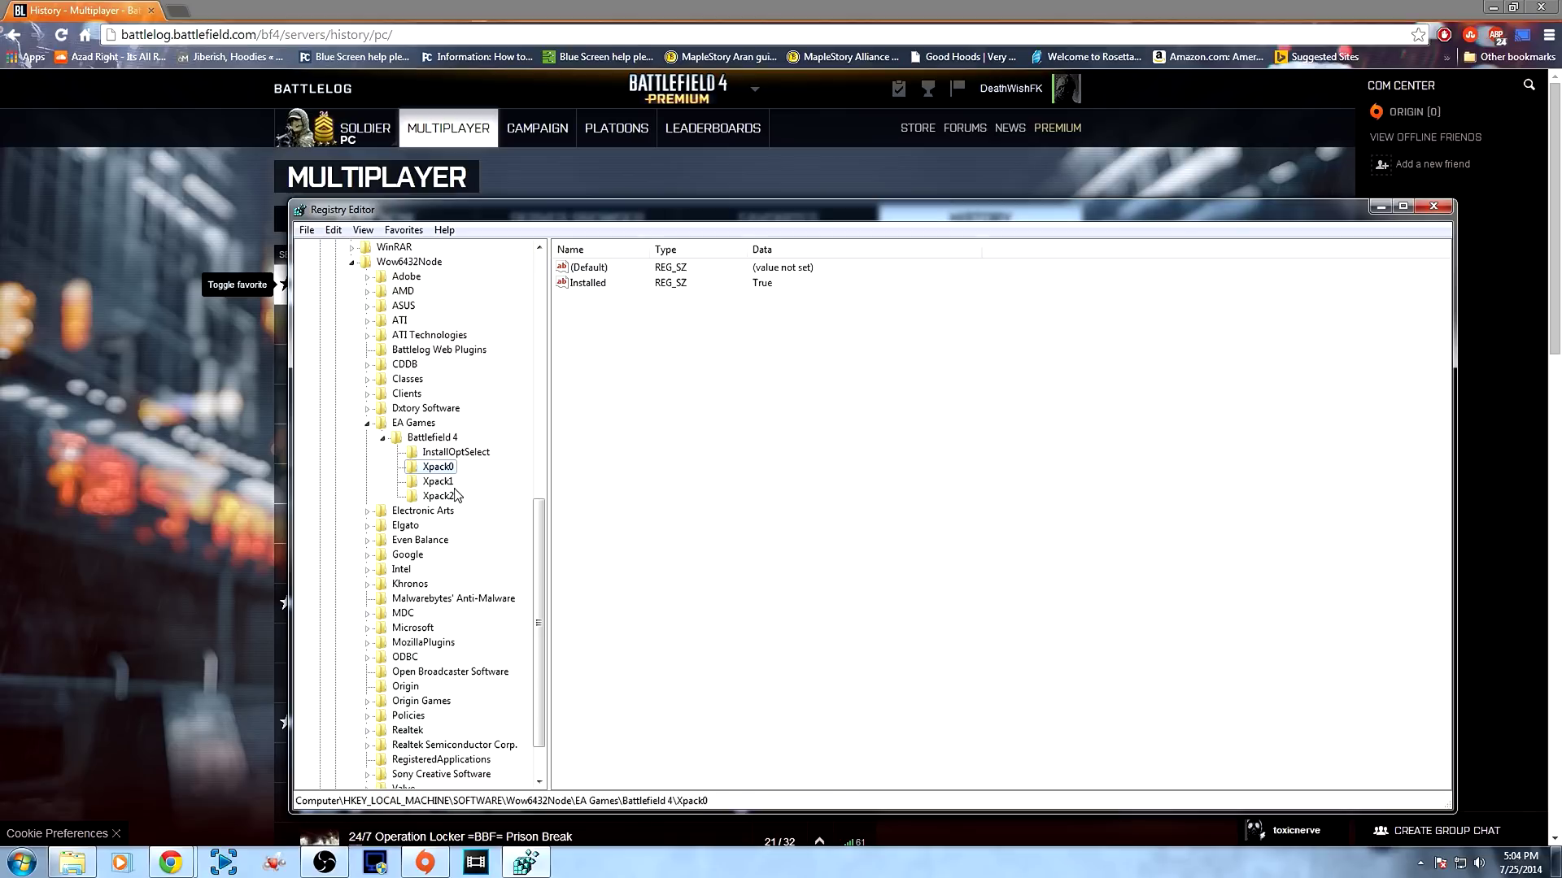
Create a new key named Xpack3 beneath the Battlefield 4 key
{"action": "left_click", "coordinate": [423, 439]}
{"action": "right_click", "coordinate": [421, 440]}
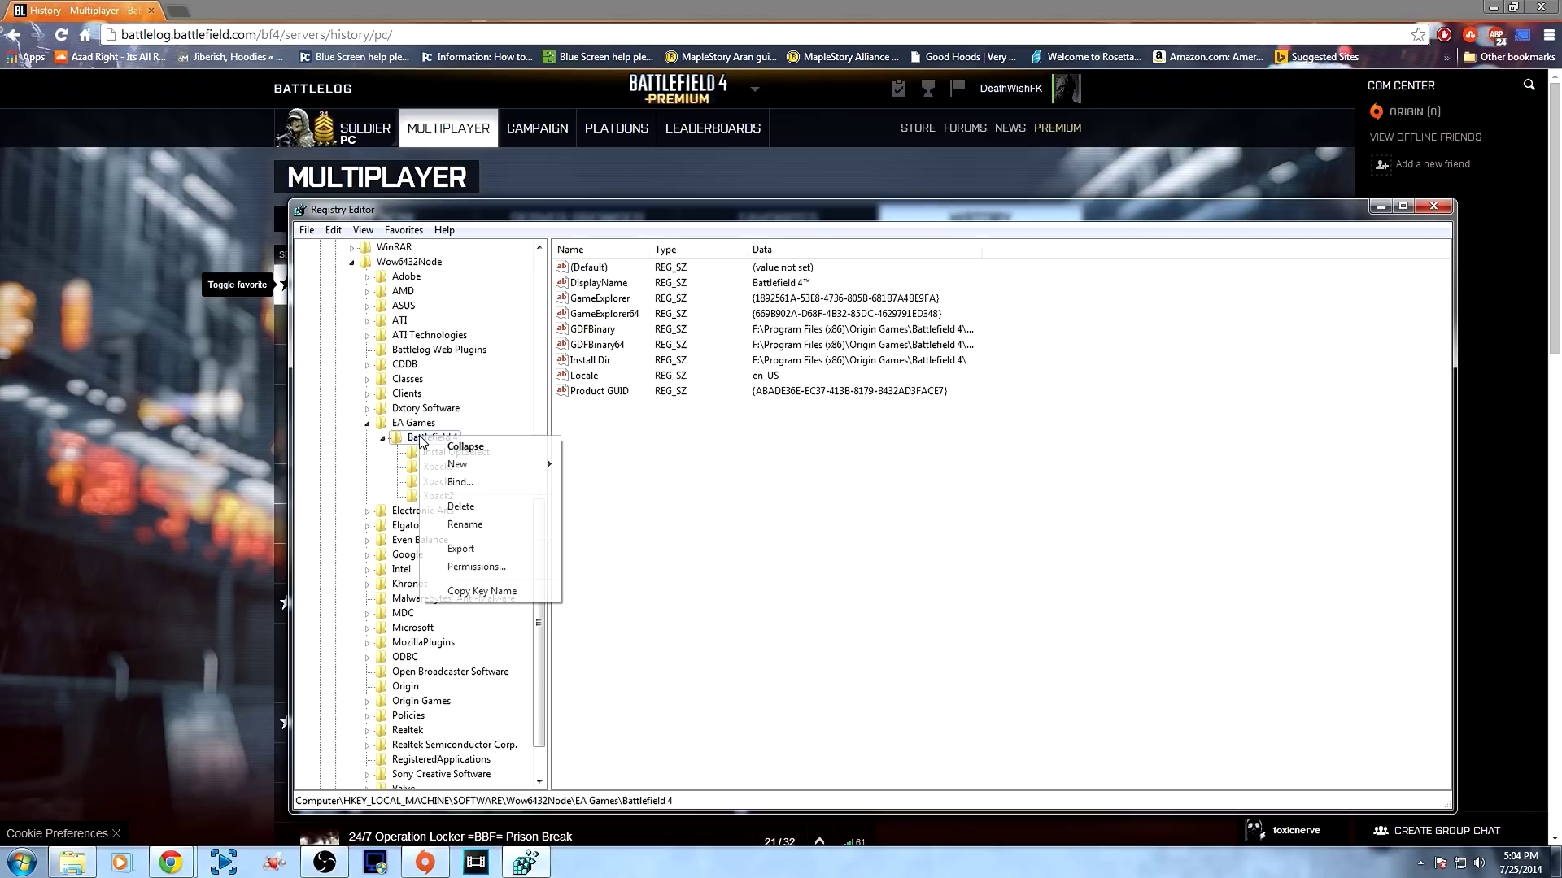
{"action": "mouse_move", "coordinate": [455, 468]}
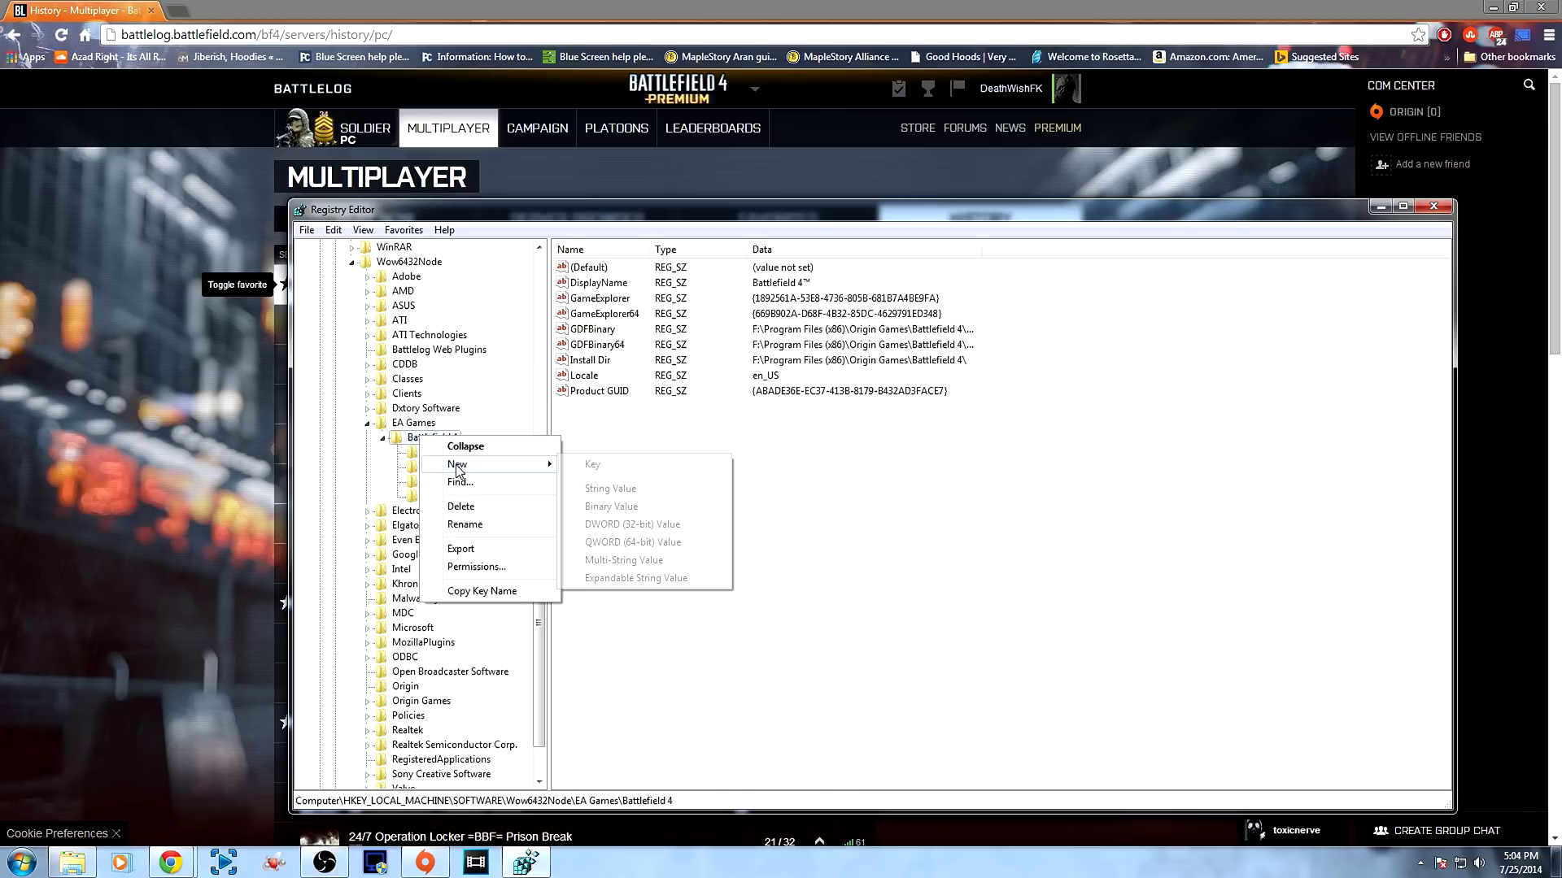
{"action": "left_click", "coordinate": [644, 466]}
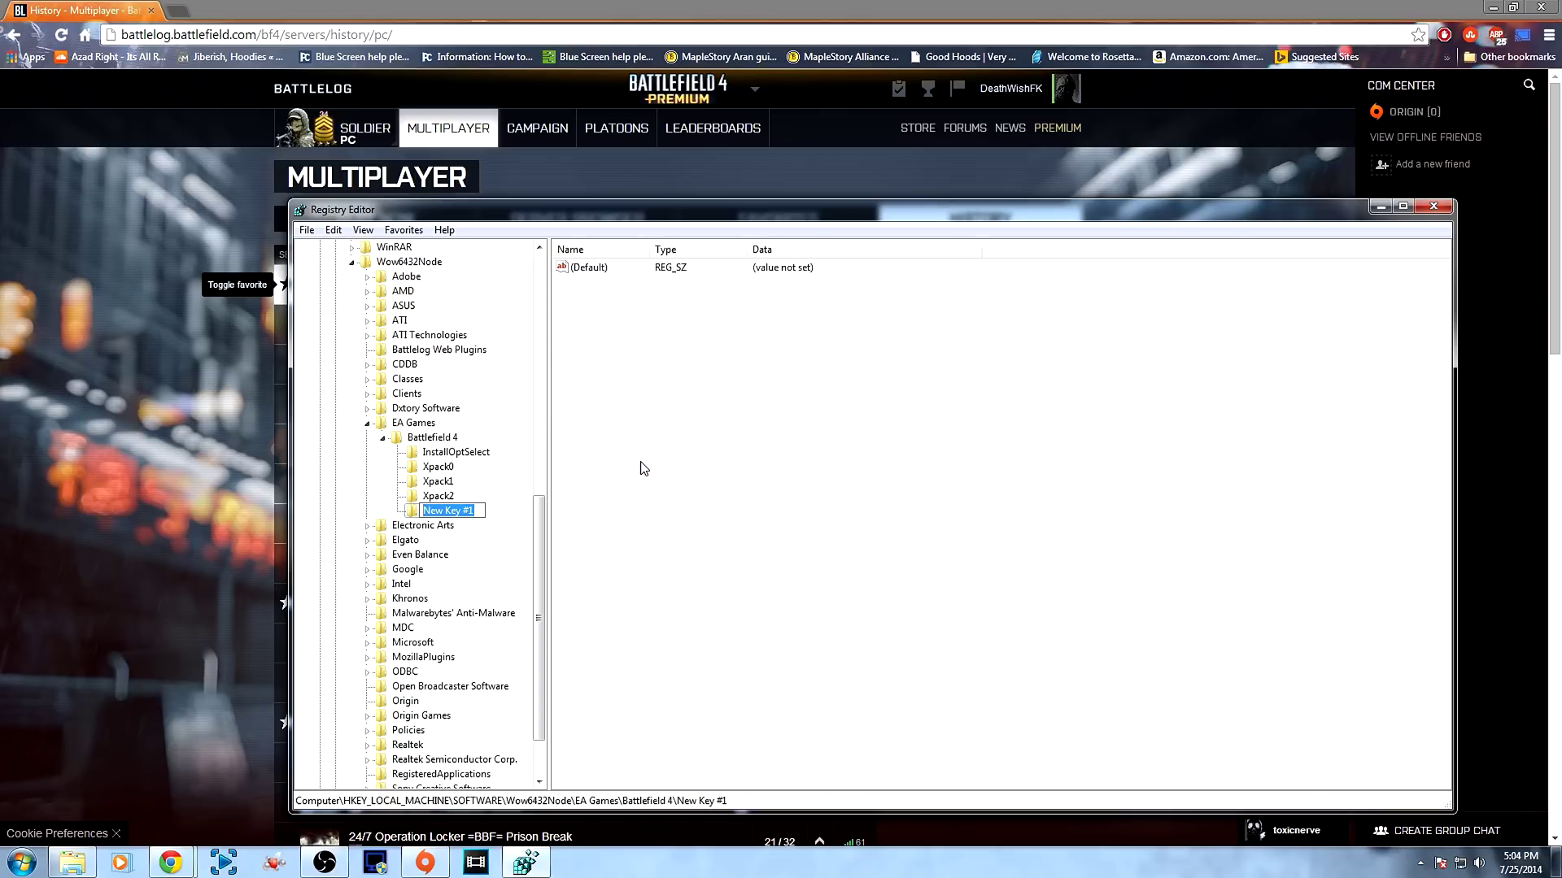
{"action": "type", "text": "Xpack3"}
{"action": "key", "text": "Return"}
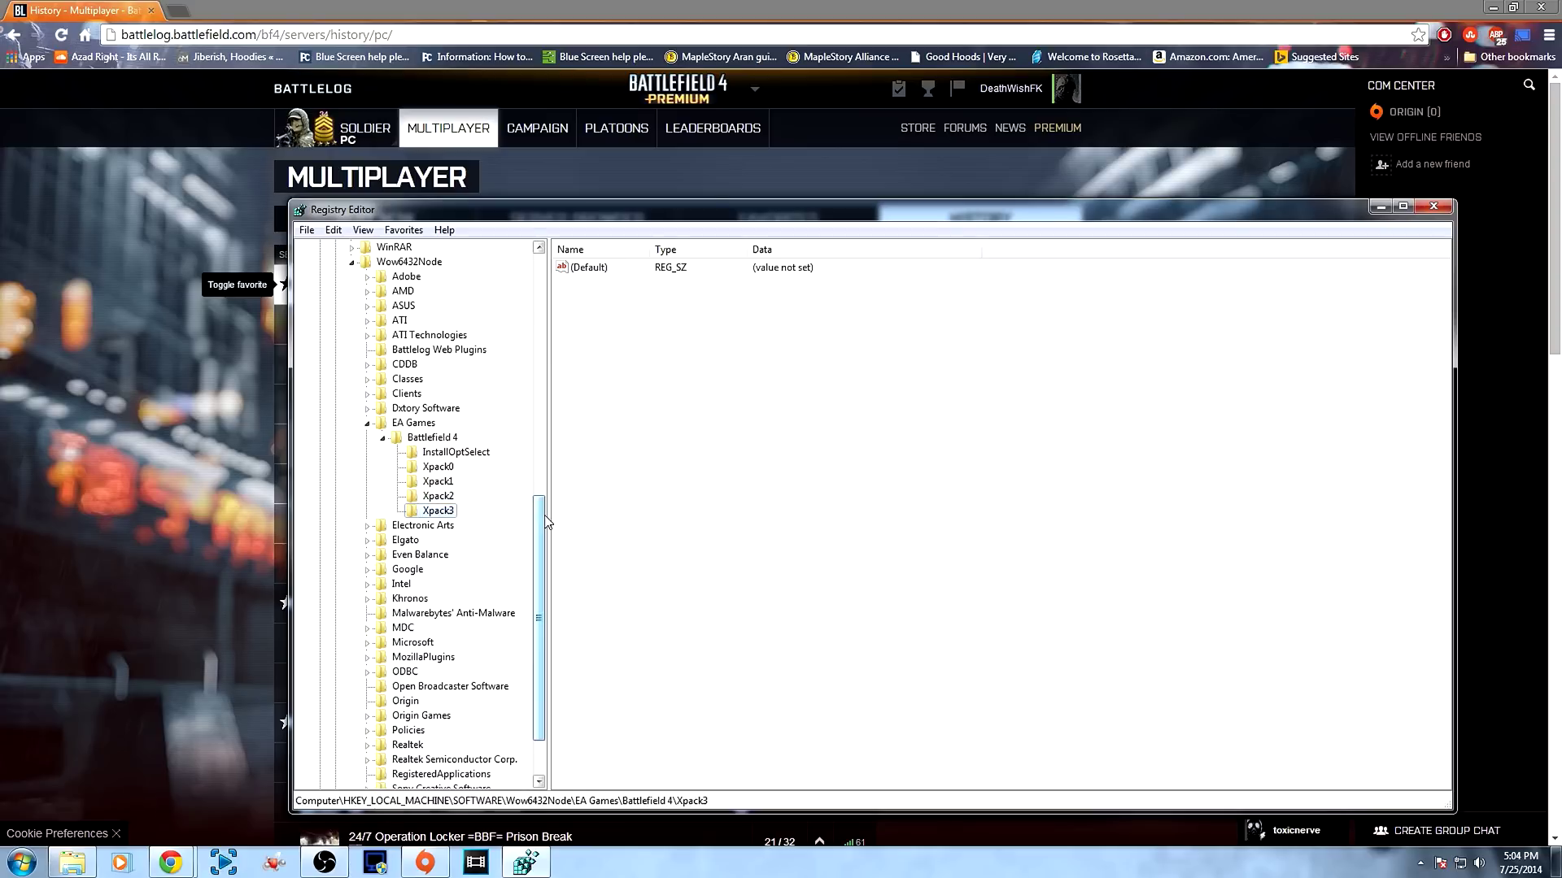
Open Xpack0's Installed value twice to confirm its data is True, leaving it unchanged
{"action": "left_click", "coordinate": [439, 468]}
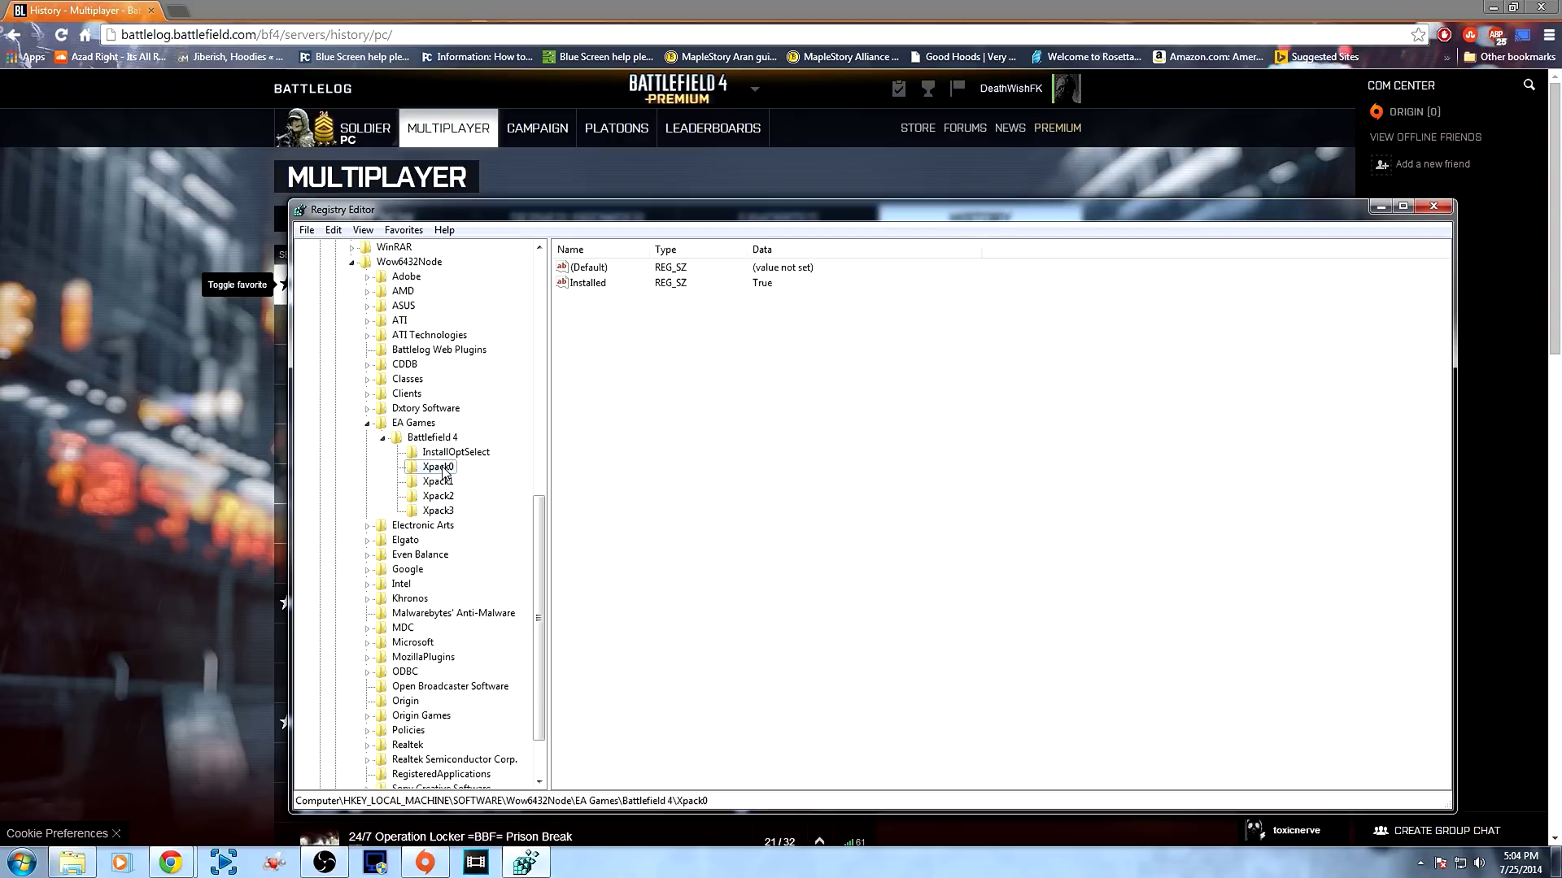
{"action": "right_click", "coordinate": [606, 320]}
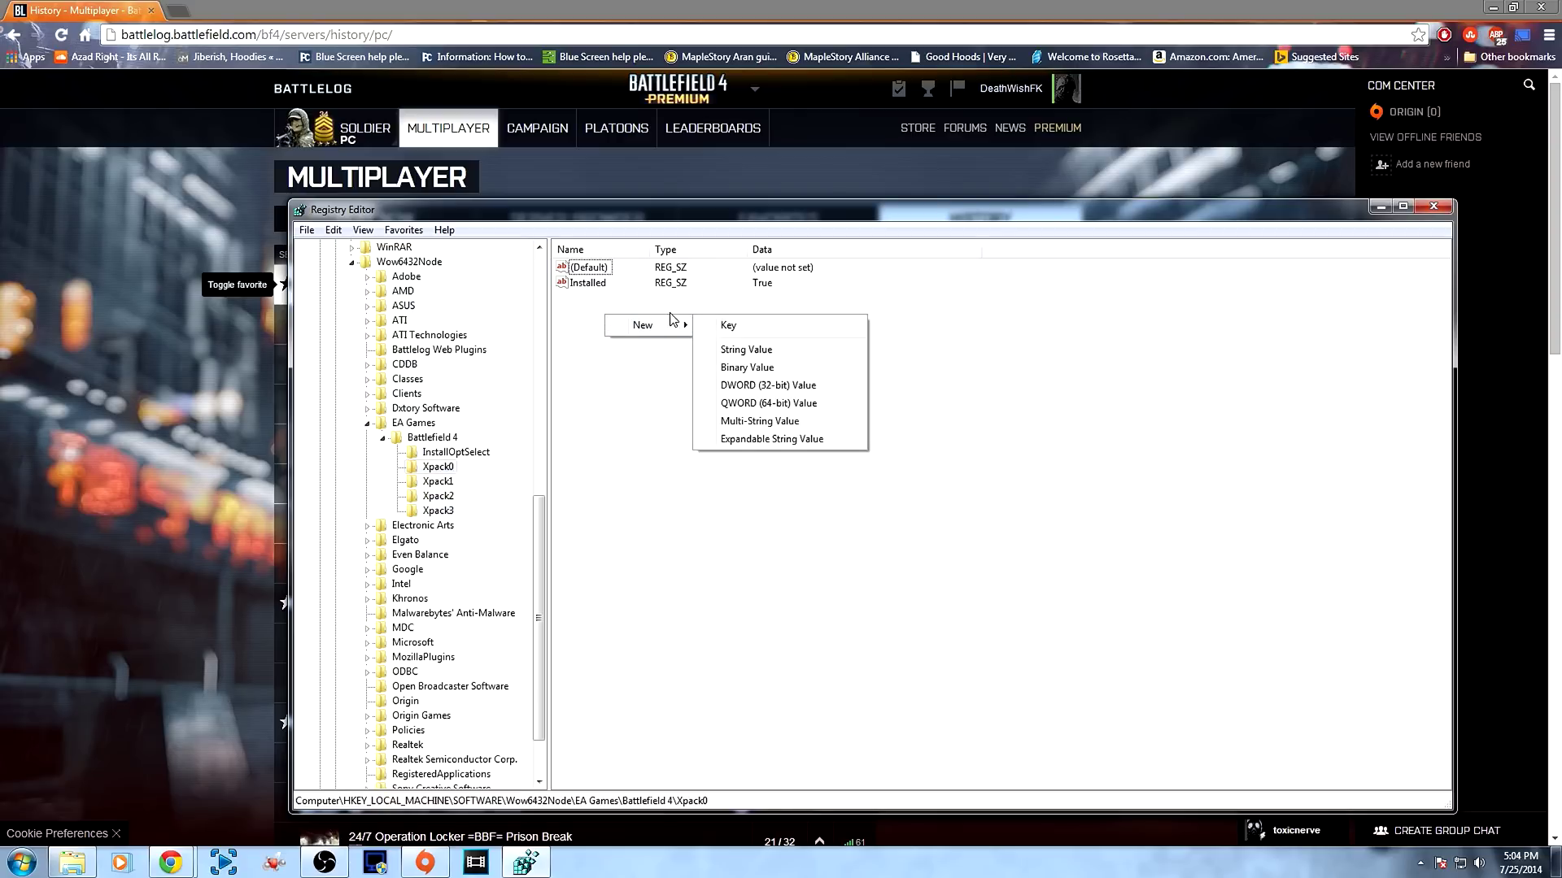
{"action": "left_click", "coordinate": [588, 286]}
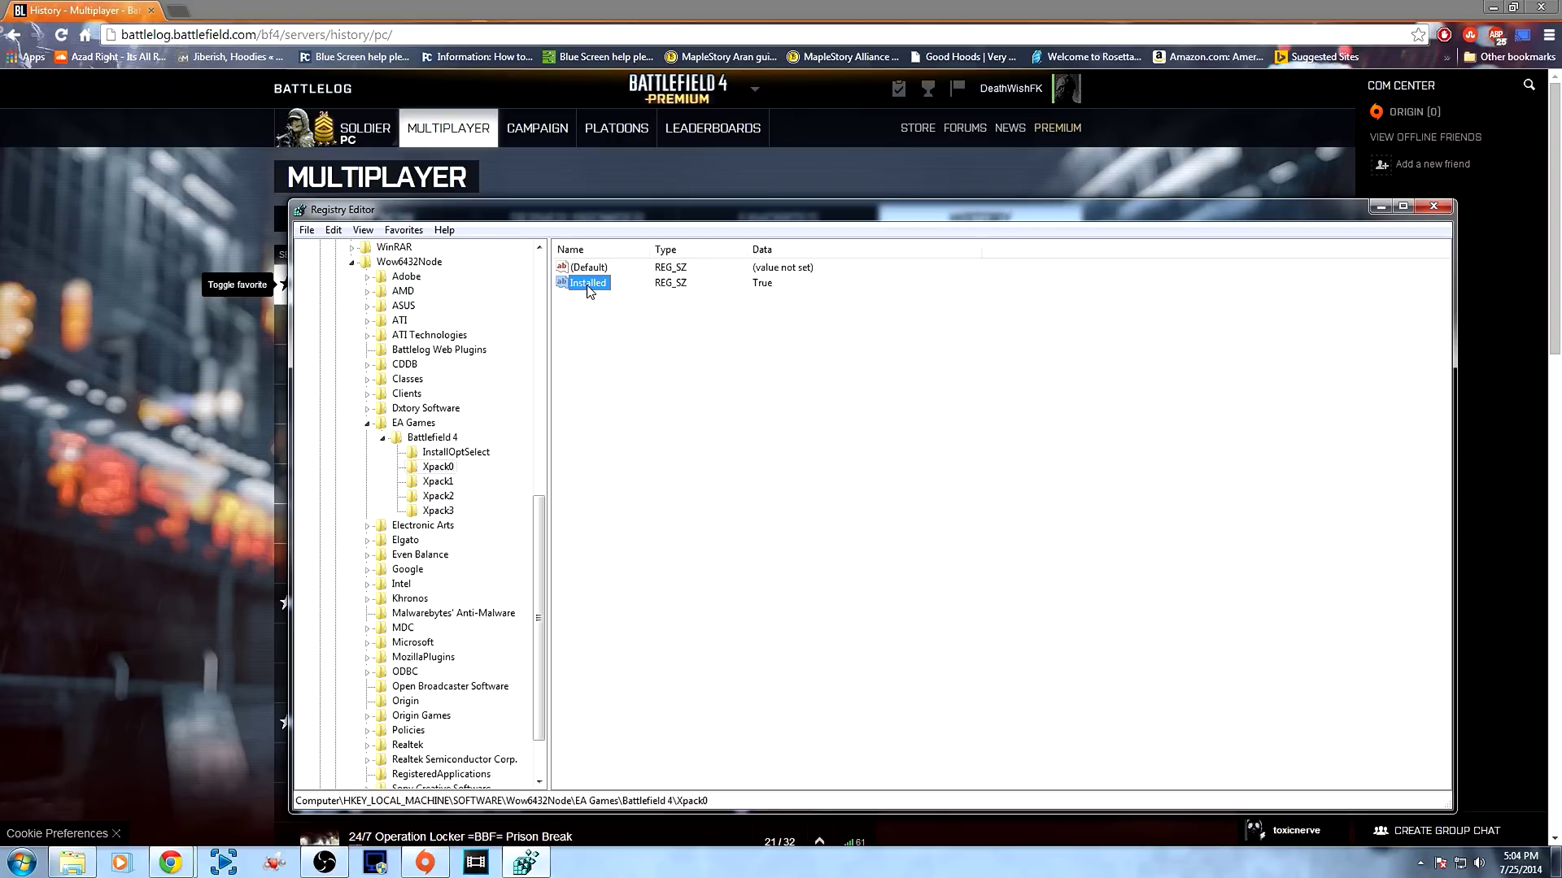
{"action": "double_click", "coordinate": [596, 285]}
{"action": "left_click", "coordinate": [586, 388]}
{"action": "right_click", "coordinate": [594, 311]}
{"action": "mouse_move", "coordinate": [632, 321]}
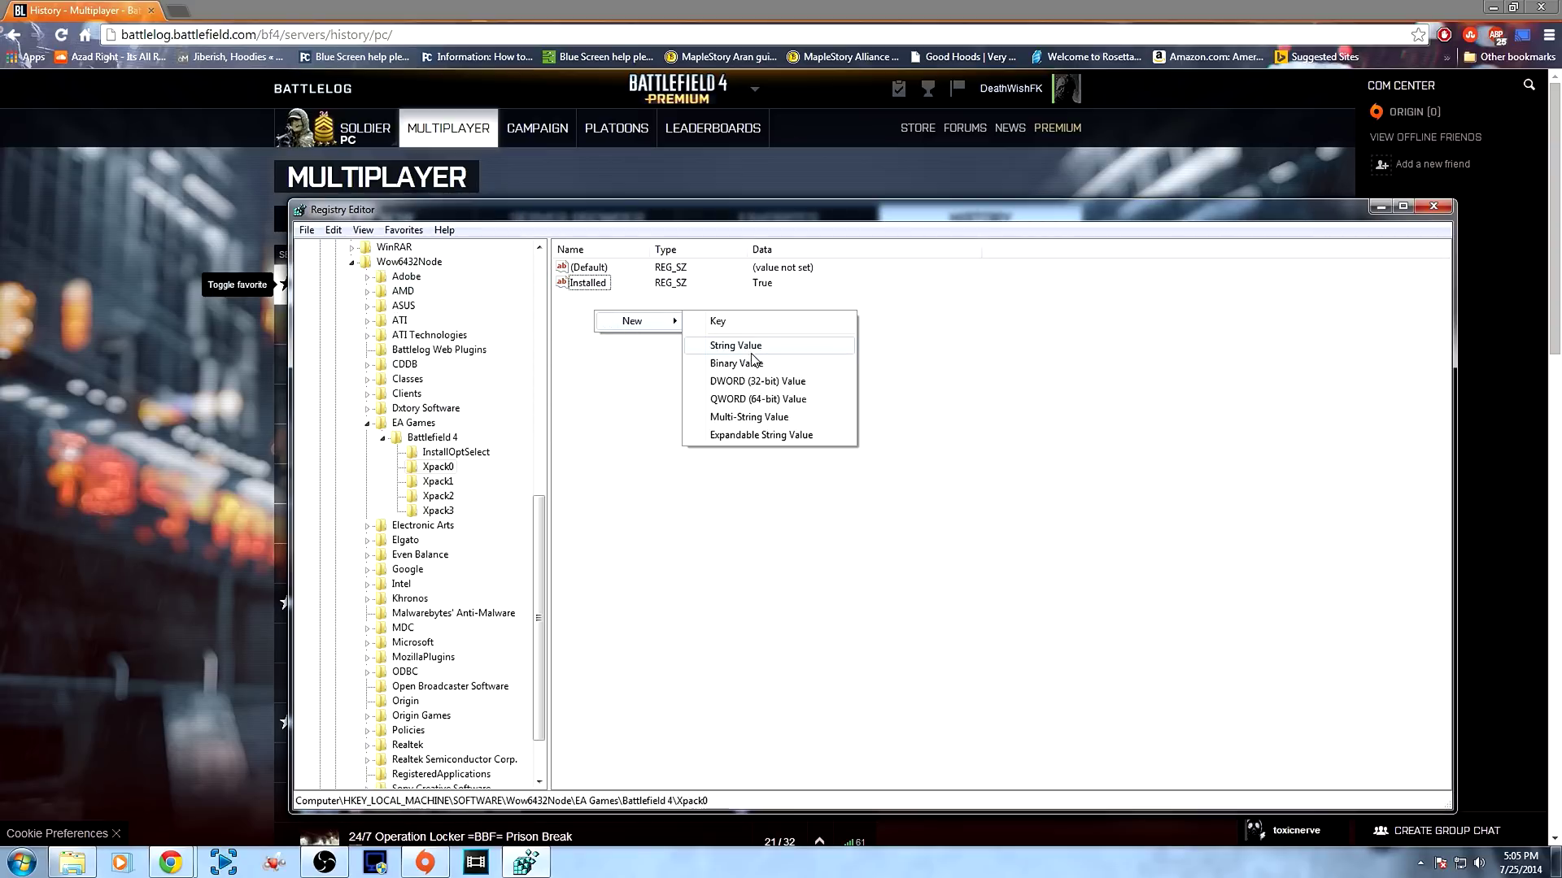
{"action": "left_click", "coordinate": [567, 349]}
{"action": "double_click", "coordinate": [584, 284]}
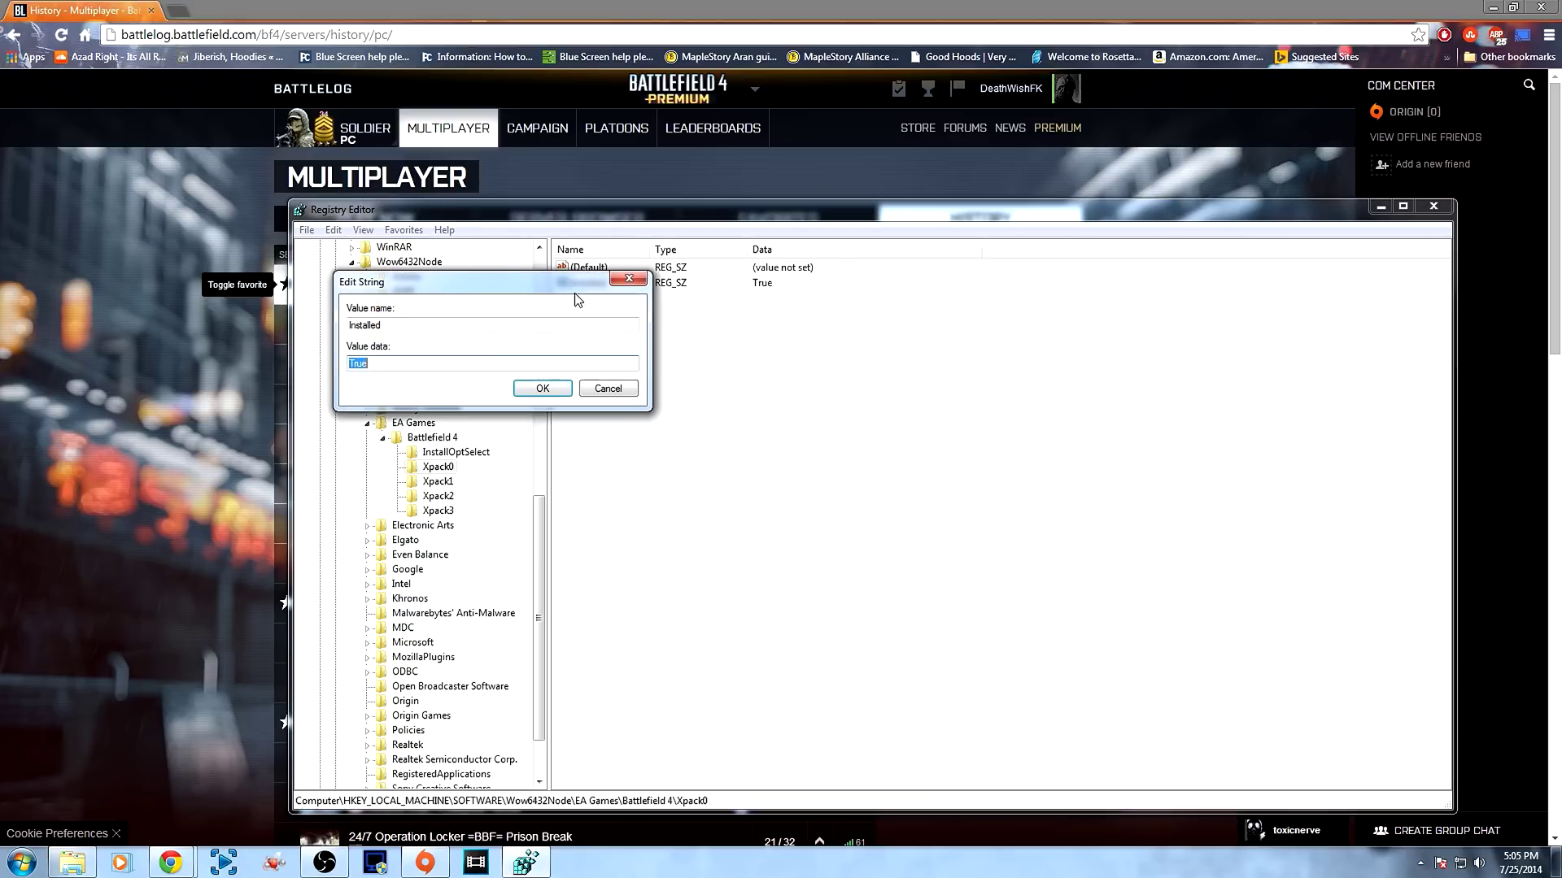
{"action": "left_click", "coordinate": [556, 389]}
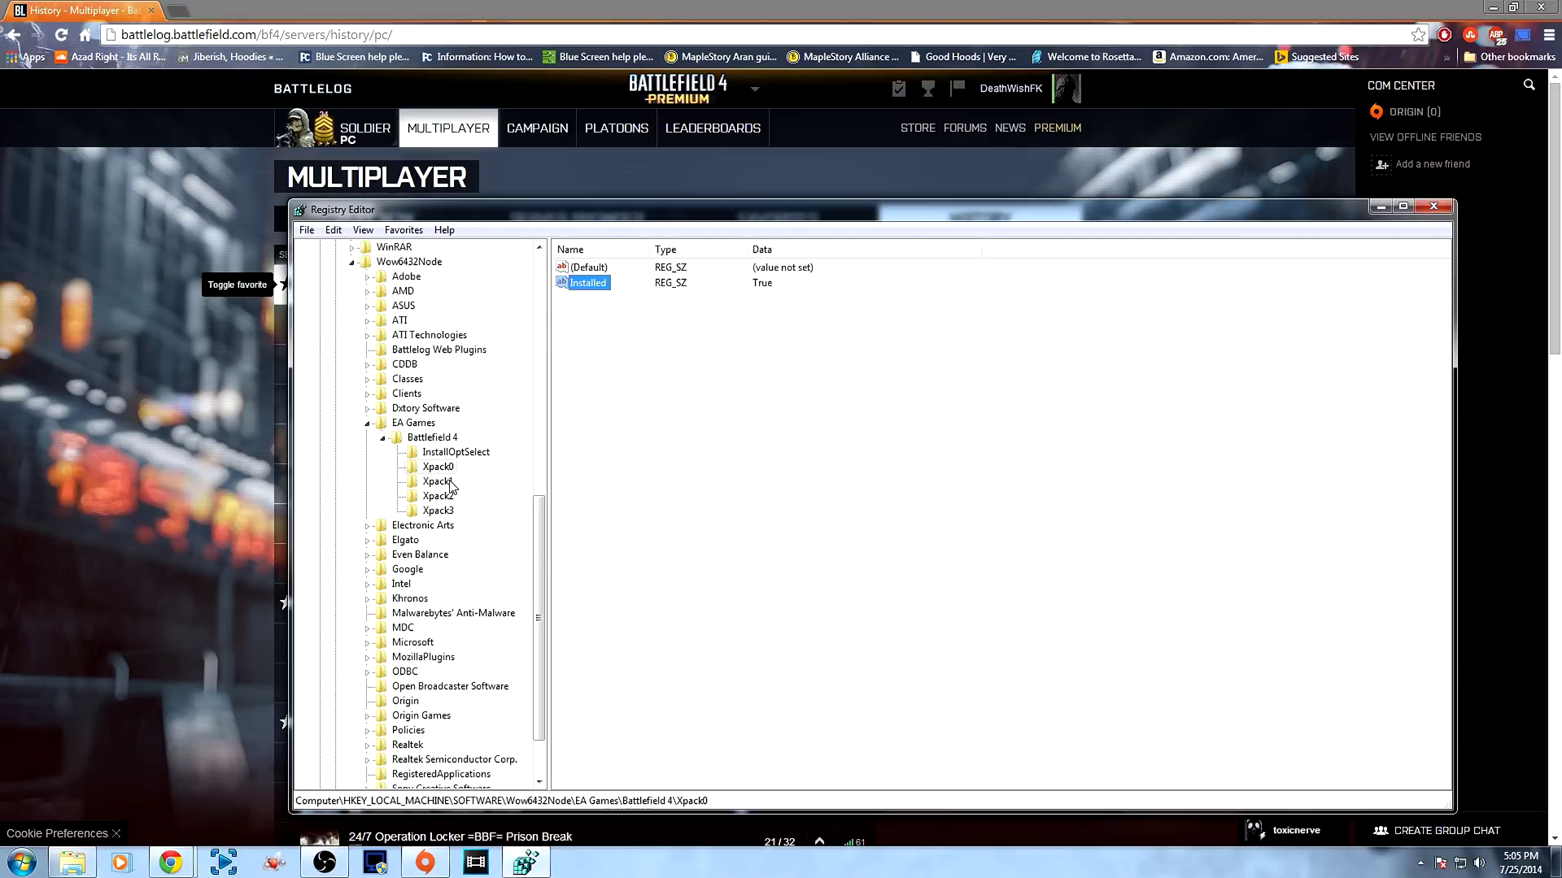
Compare Xpack1, Xpack2 and the empty Xpack3, then revisit Xpack0 and Xpack1
{"action": "left_click", "coordinate": [440, 482]}
{"action": "left_click", "coordinate": [439, 497]}
{"action": "left_click", "coordinate": [441, 511]}
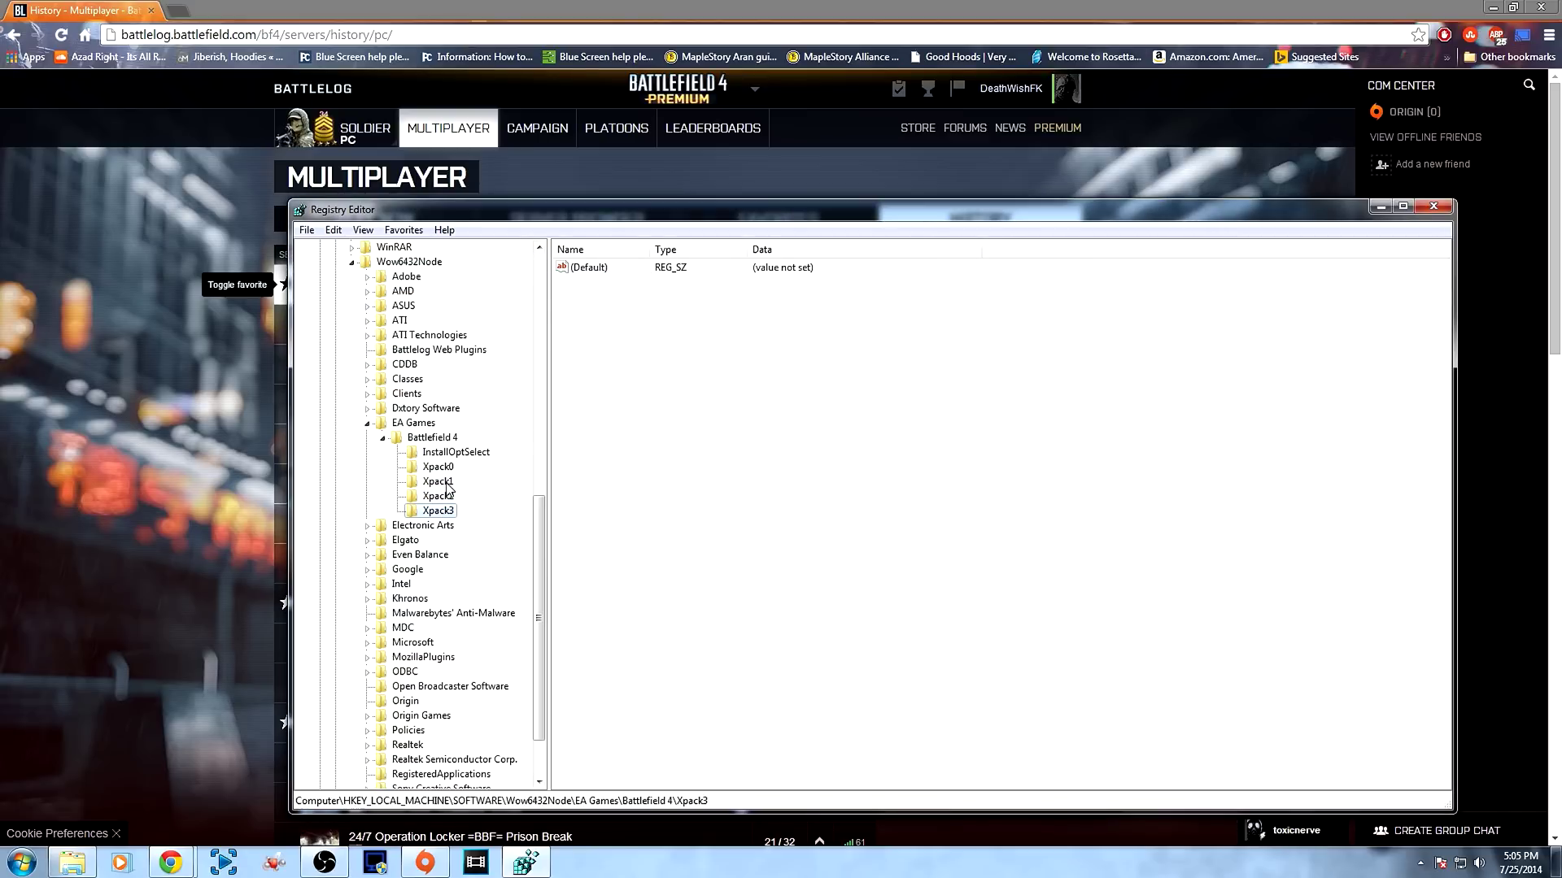
{"action": "left_click", "coordinate": [440, 468]}
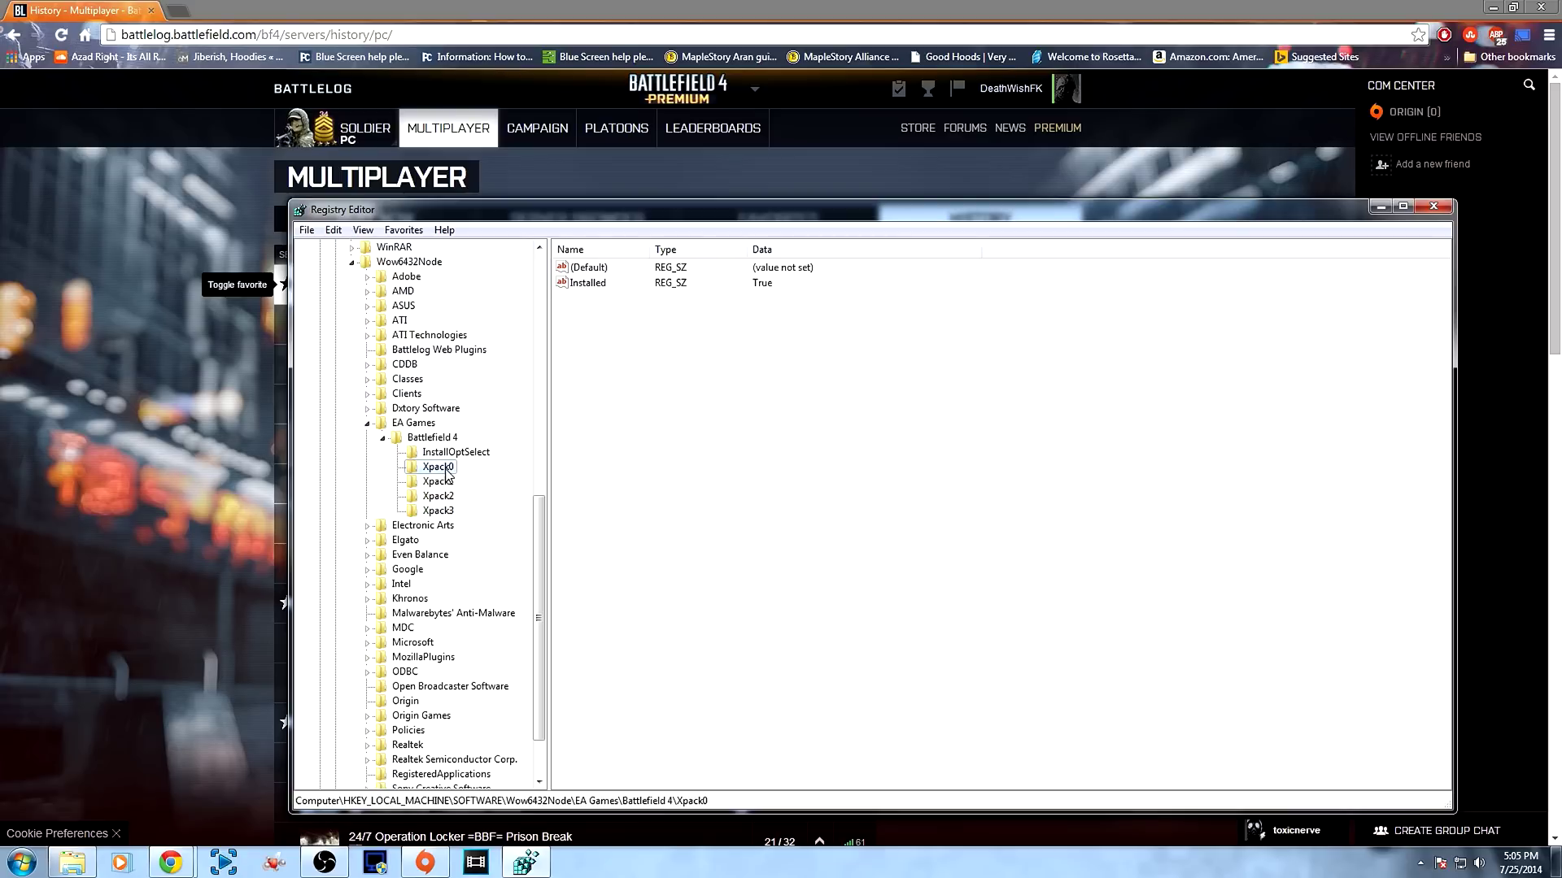
{"action": "left_click", "coordinate": [439, 481]}
In Xpack3, create string value 'Installed' with data True, matching the other Xpack keys
{"action": "left_click", "coordinate": [447, 514]}
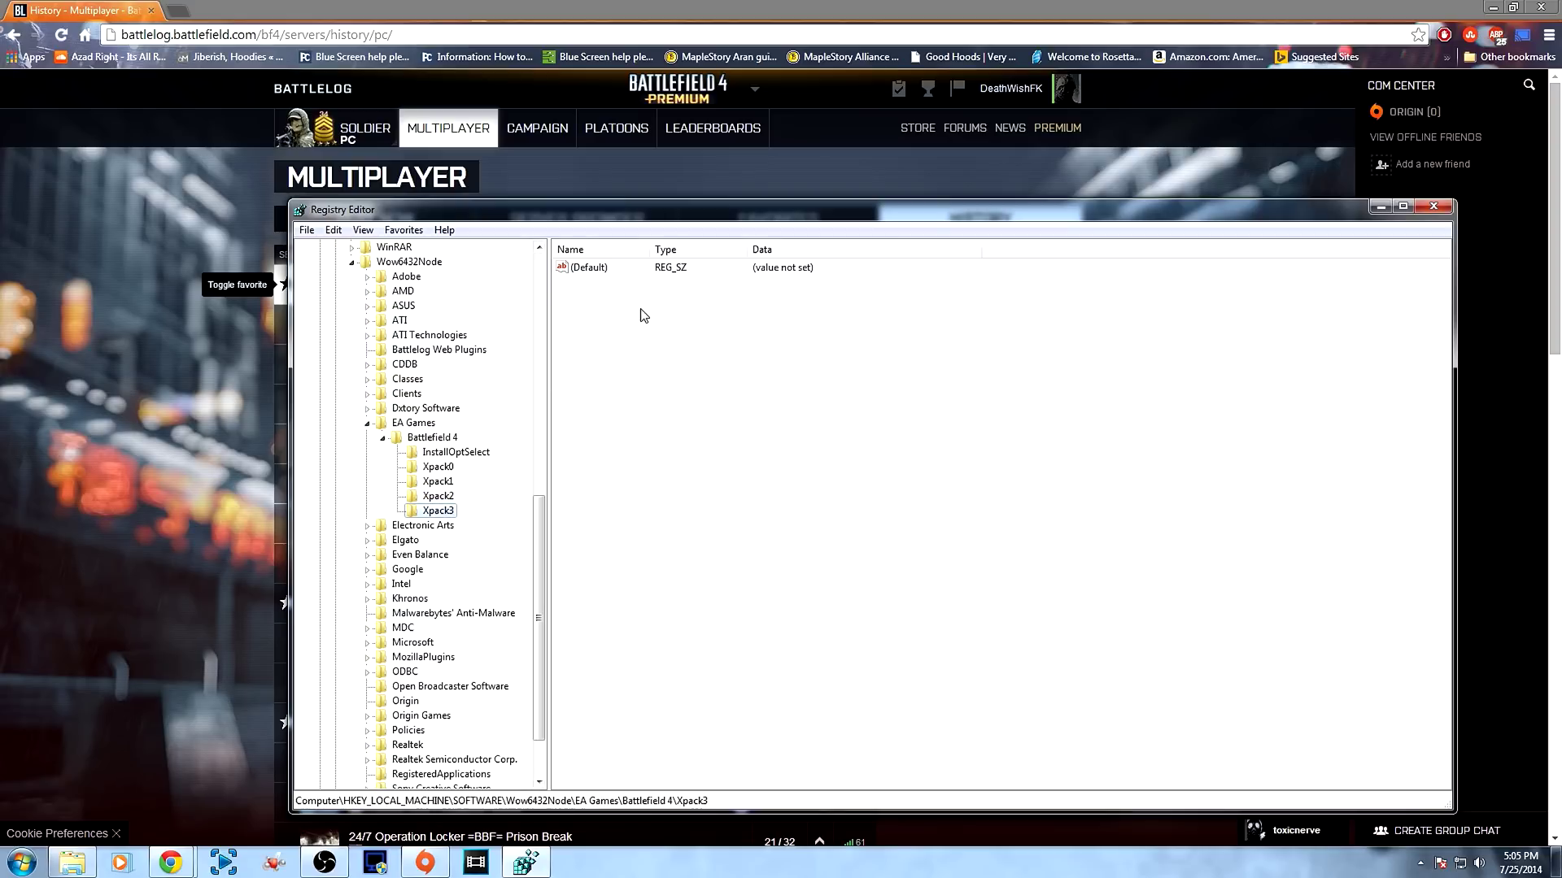
{"action": "right_click", "coordinate": [588, 304]}
{"action": "mouse_move", "coordinate": [625, 313]}
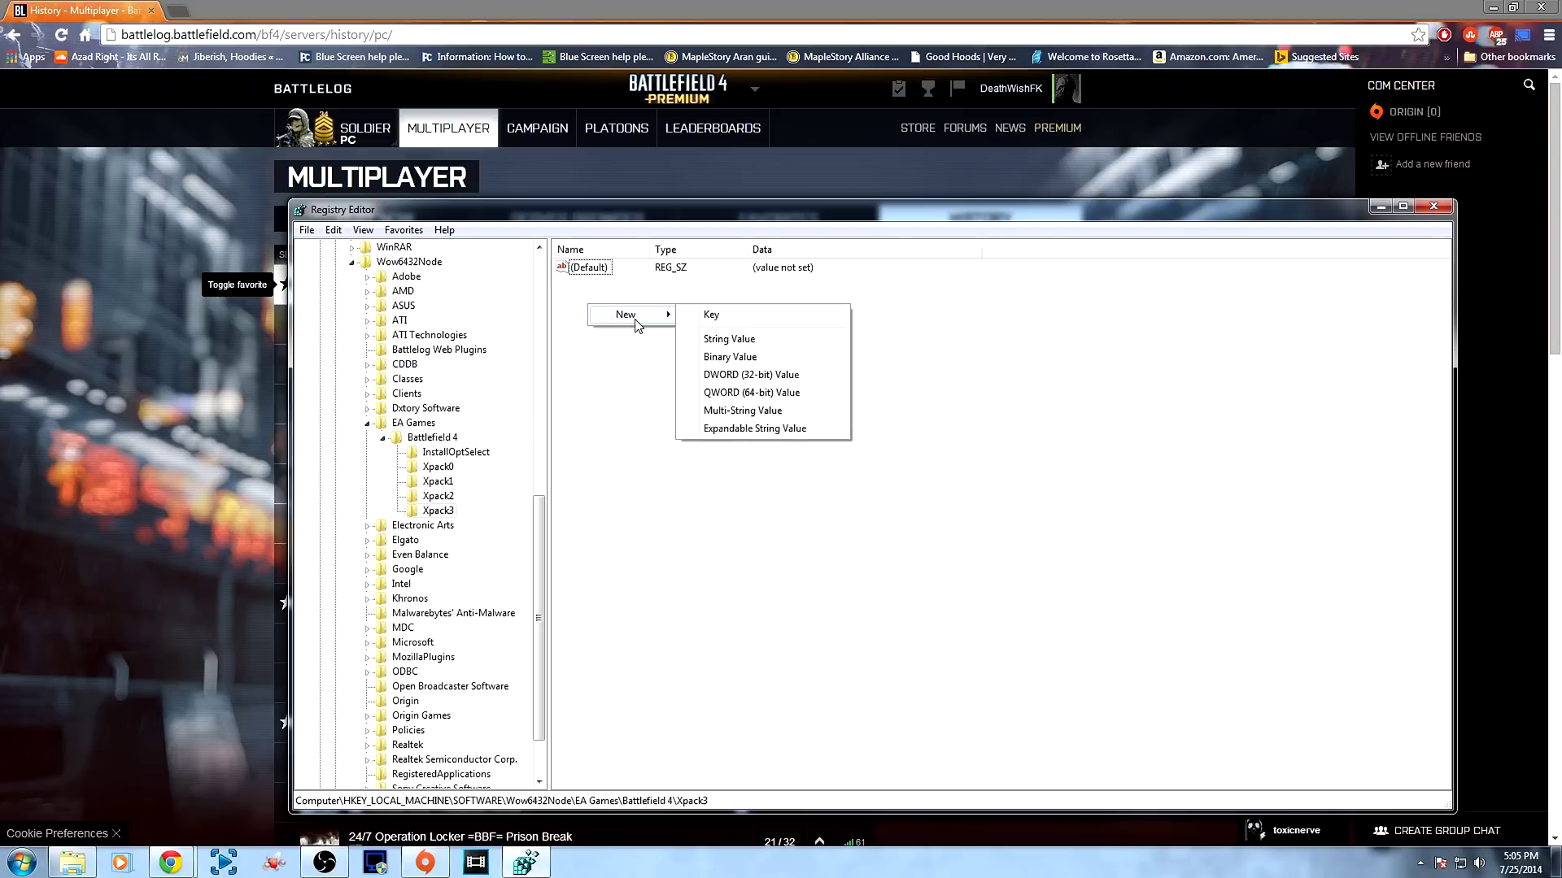
{"action": "left_click", "coordinate": [728, 339]}
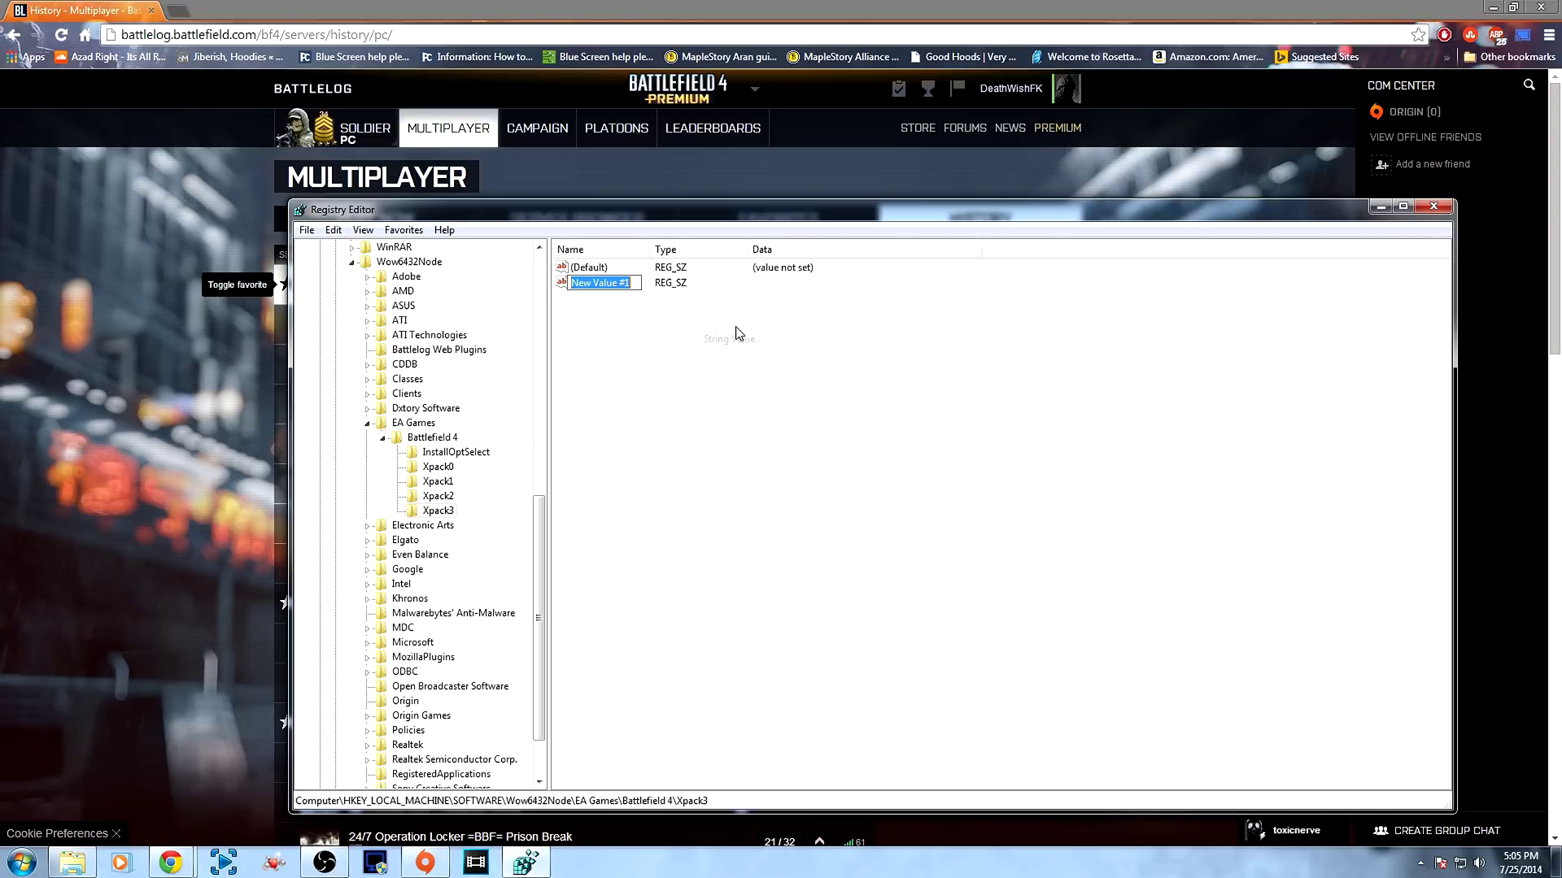
{"action": "type", "text": "1nstalled"}
{"action": "key", "text": "Return"}
{"action": "double_click", "coordinate": [589, 283]}
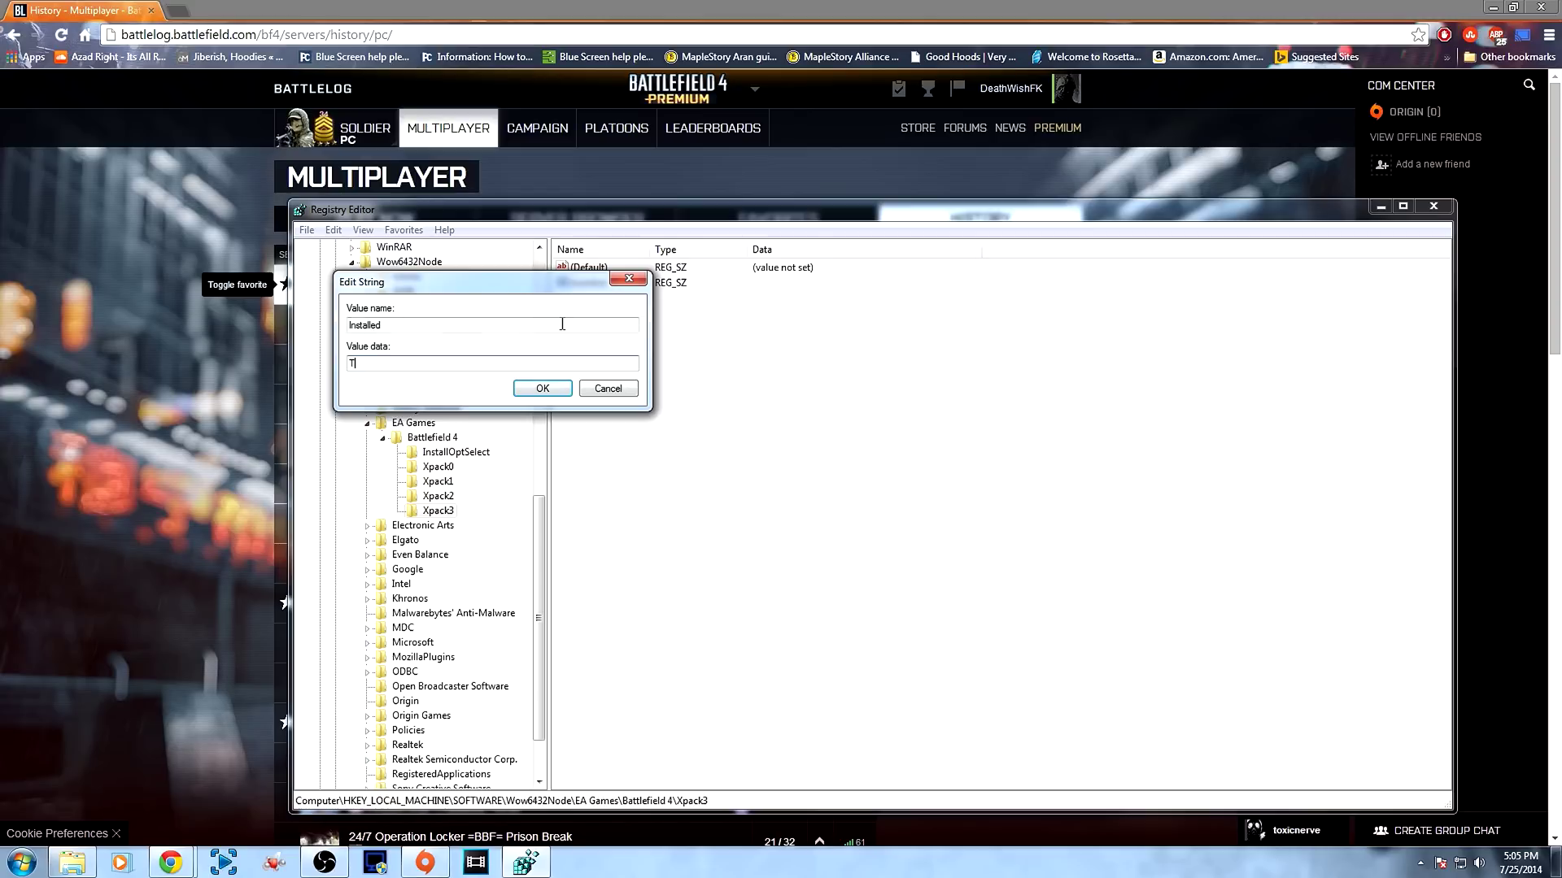
{"action": "key", "text": "Return"}
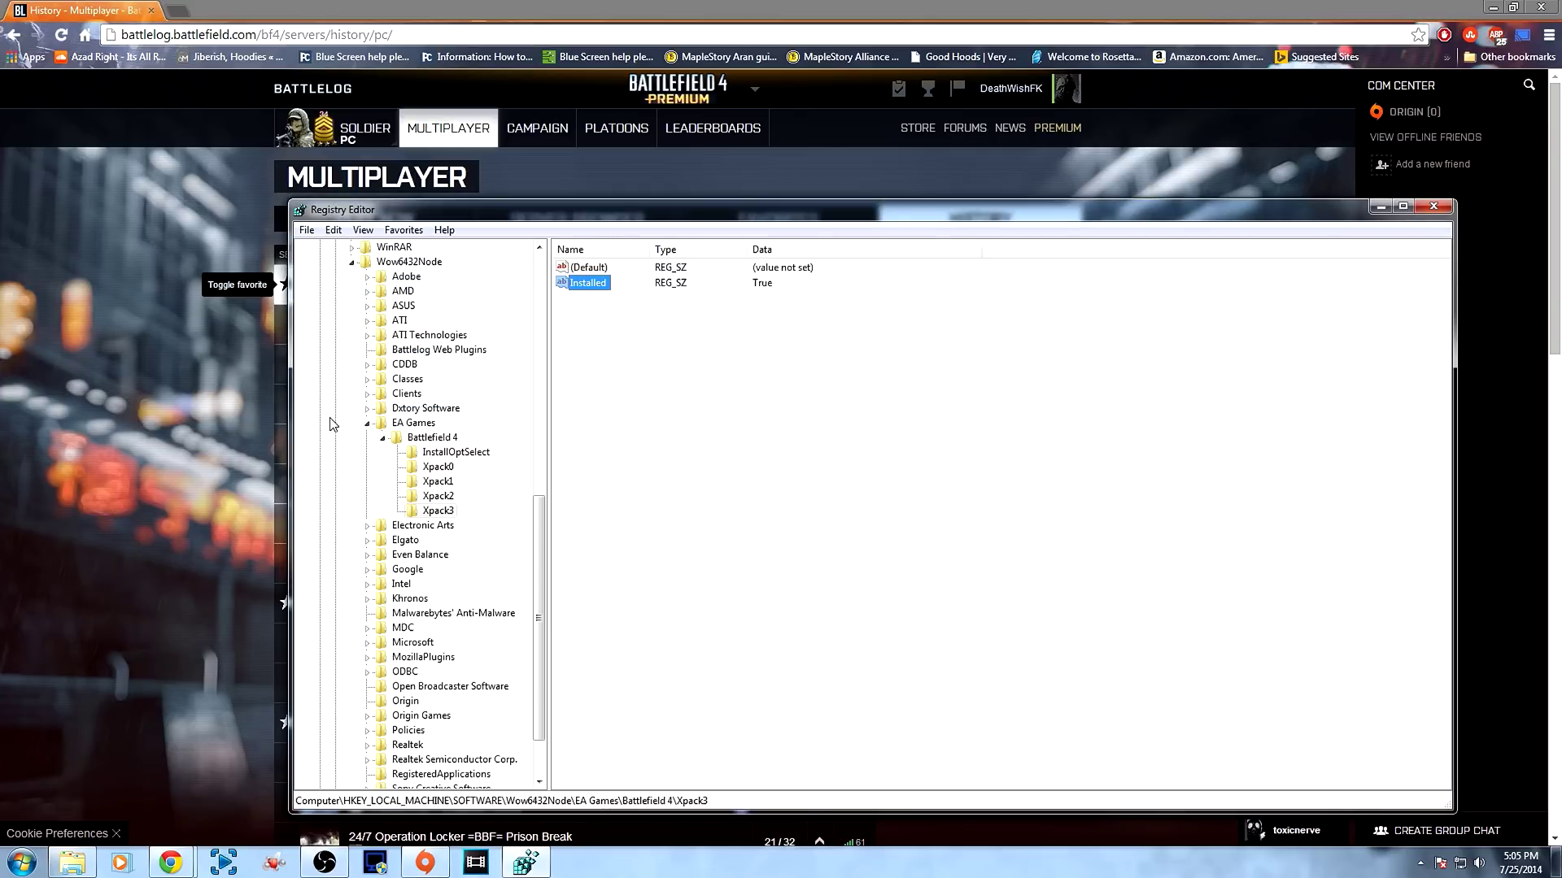
Return to Battlelog and join the =rTr= #7 HARDCORE DRAGONS server from History
{"action": "left_click", "coordinate": [175, 299]}
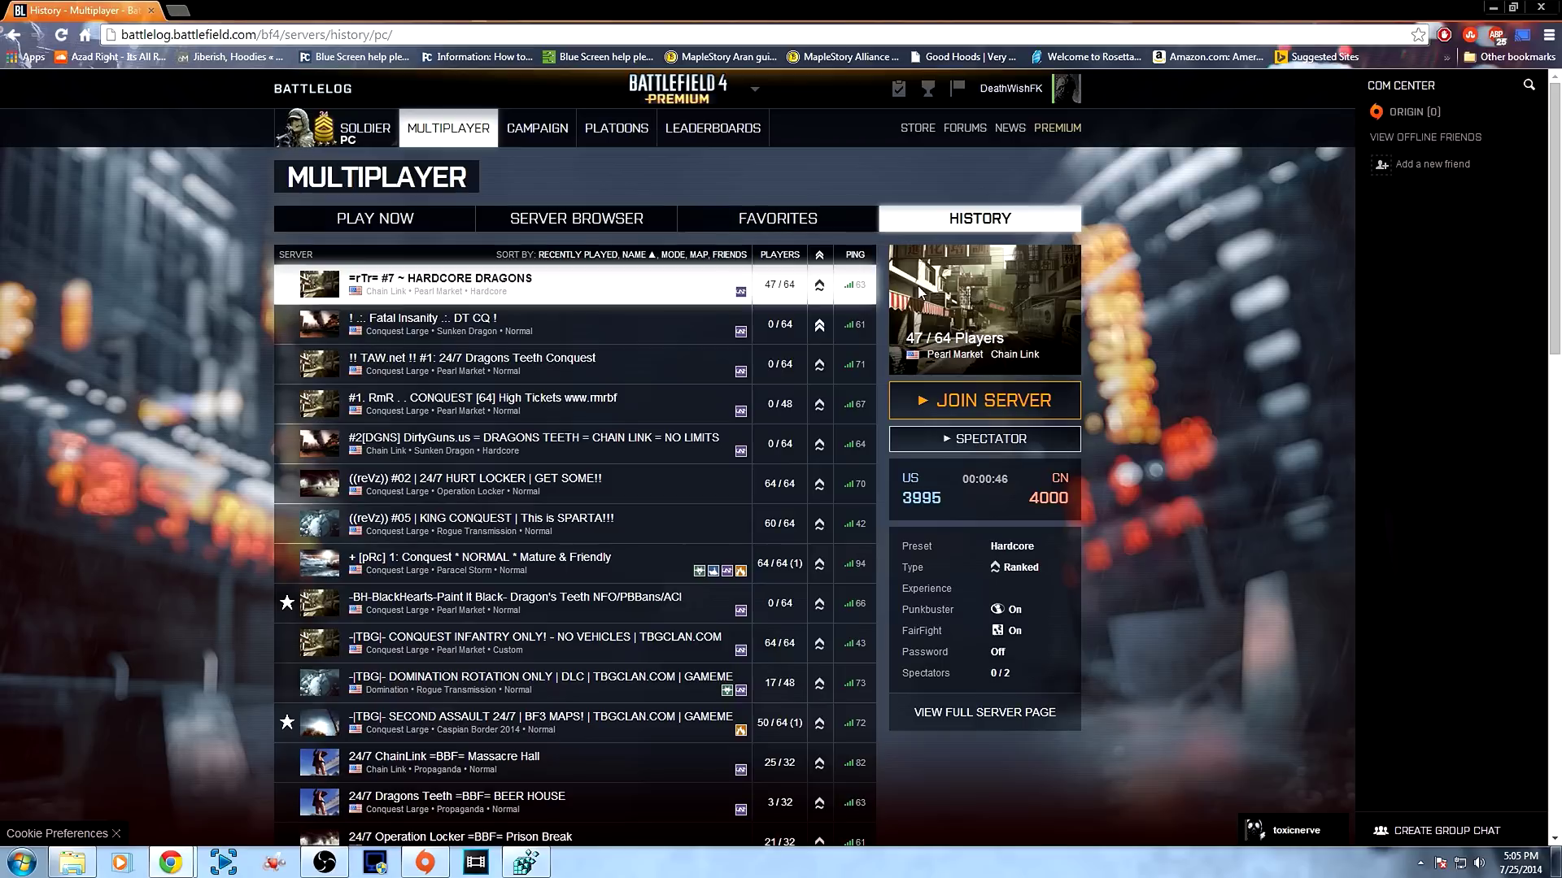
{"action": "left_click", "coordinate": [976, 401]}
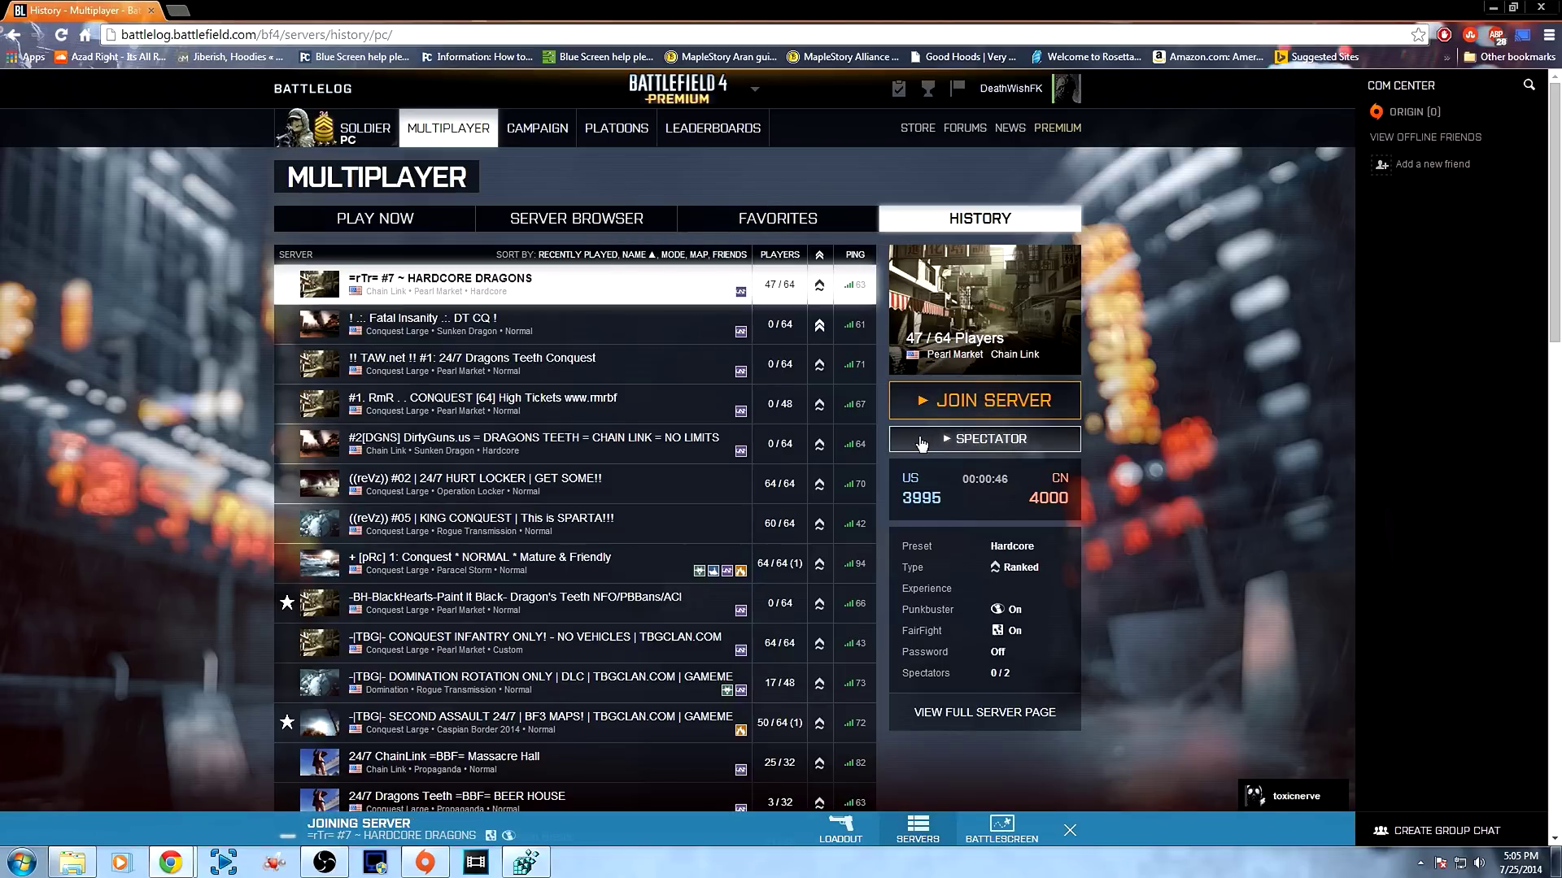